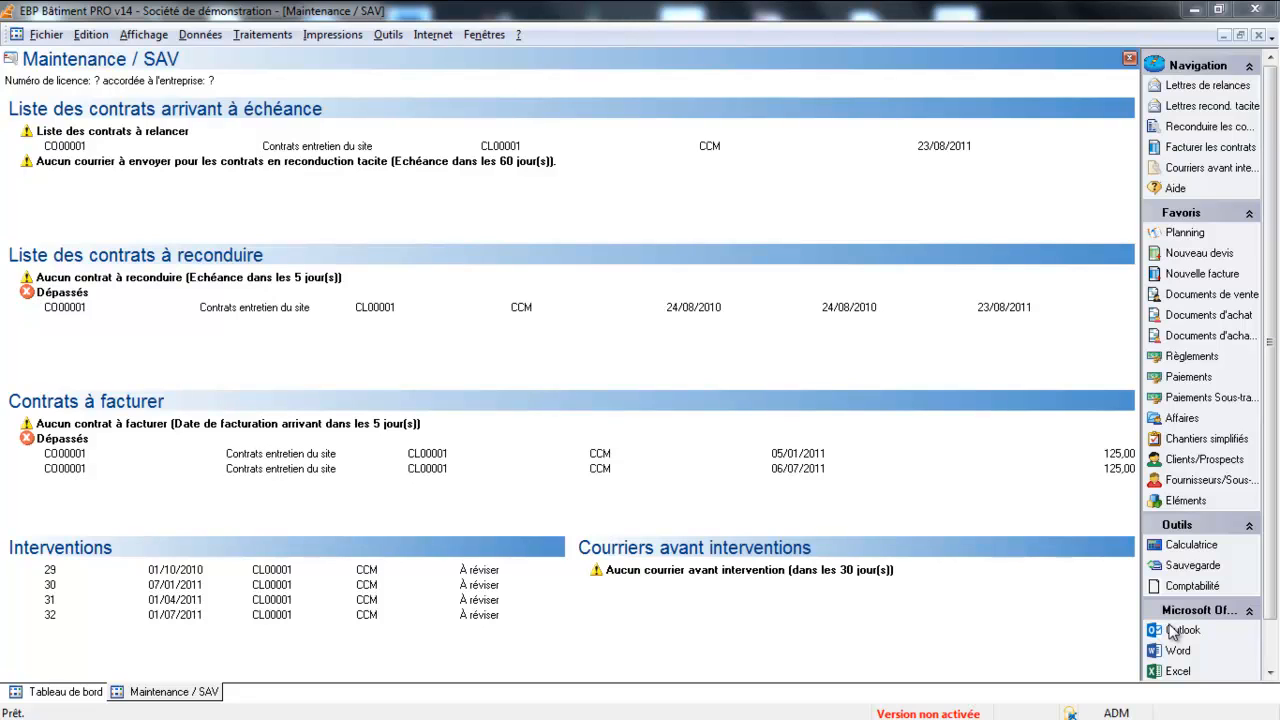
Create a new stock document of type Bon d'entrée from the stock documents list.
click(266, 36)
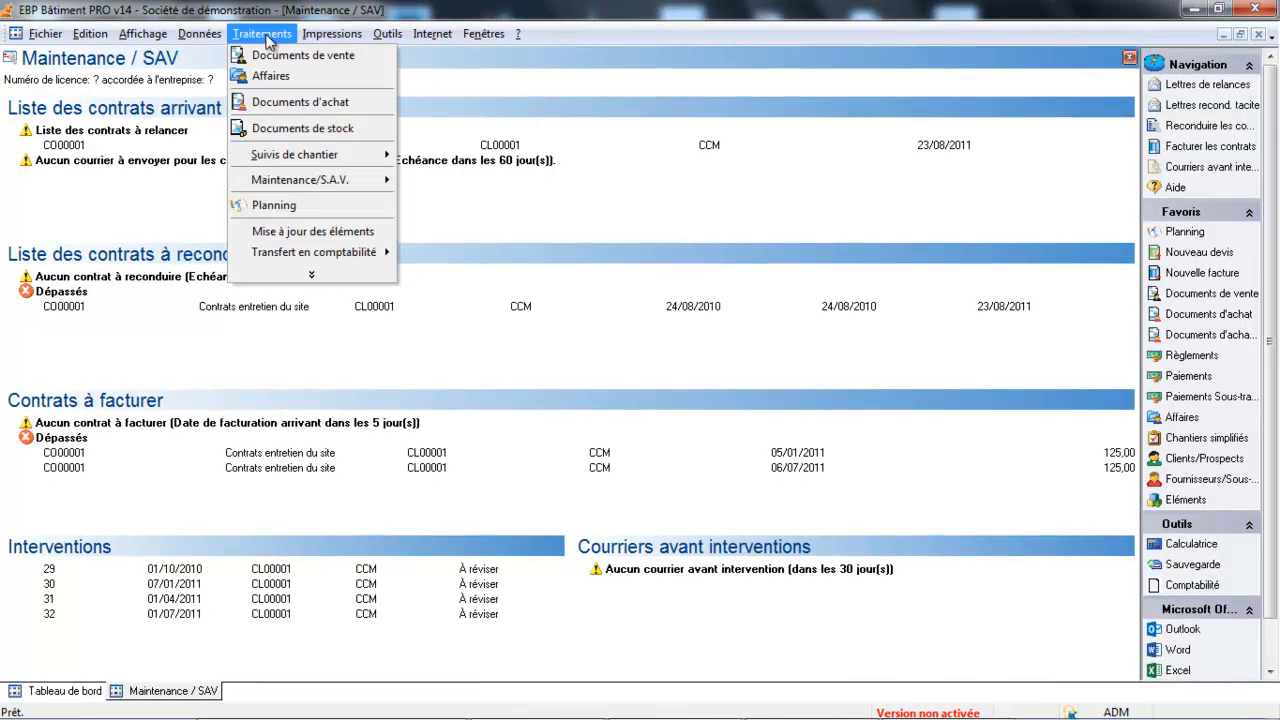
click(282, 138)
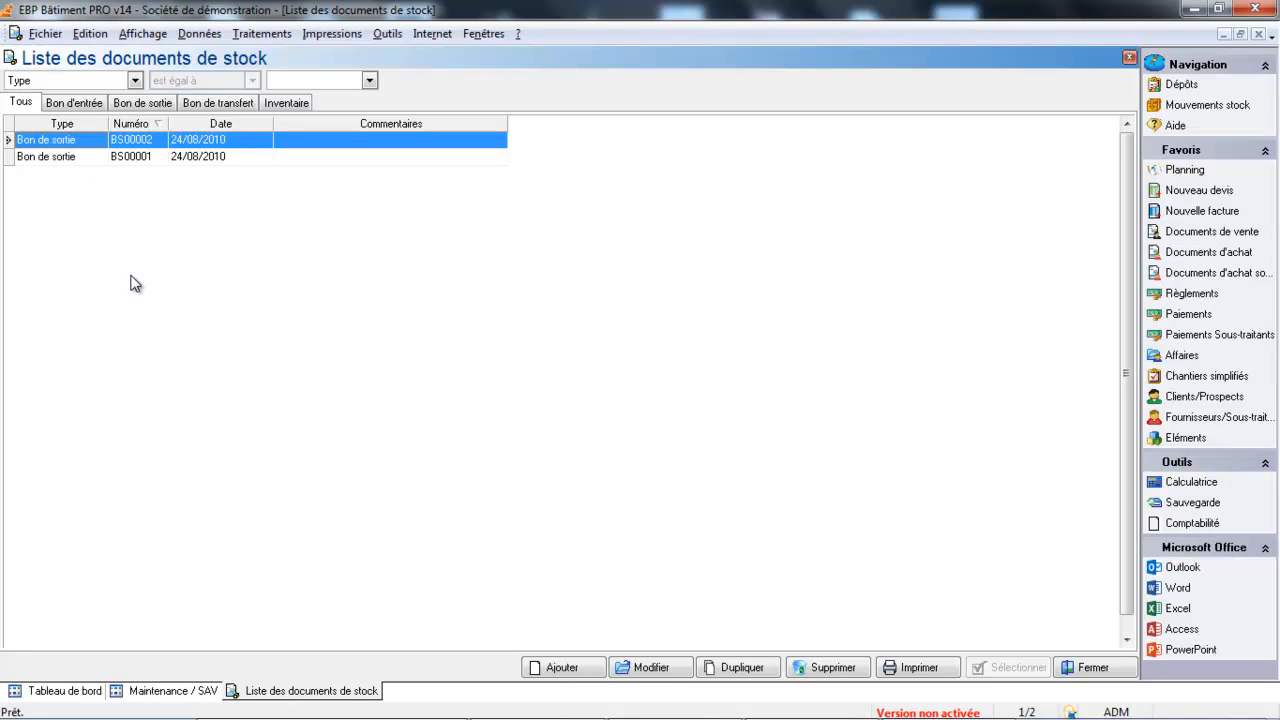
click(88, 103)
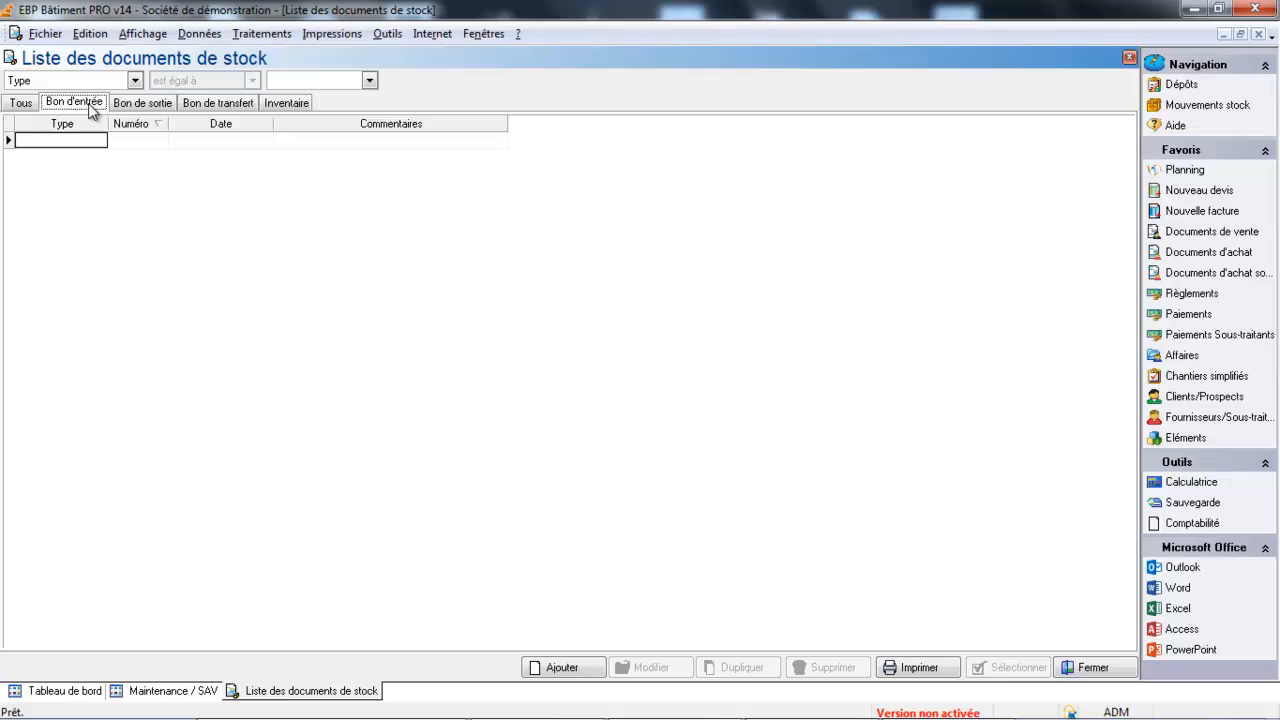
click(555, 668)
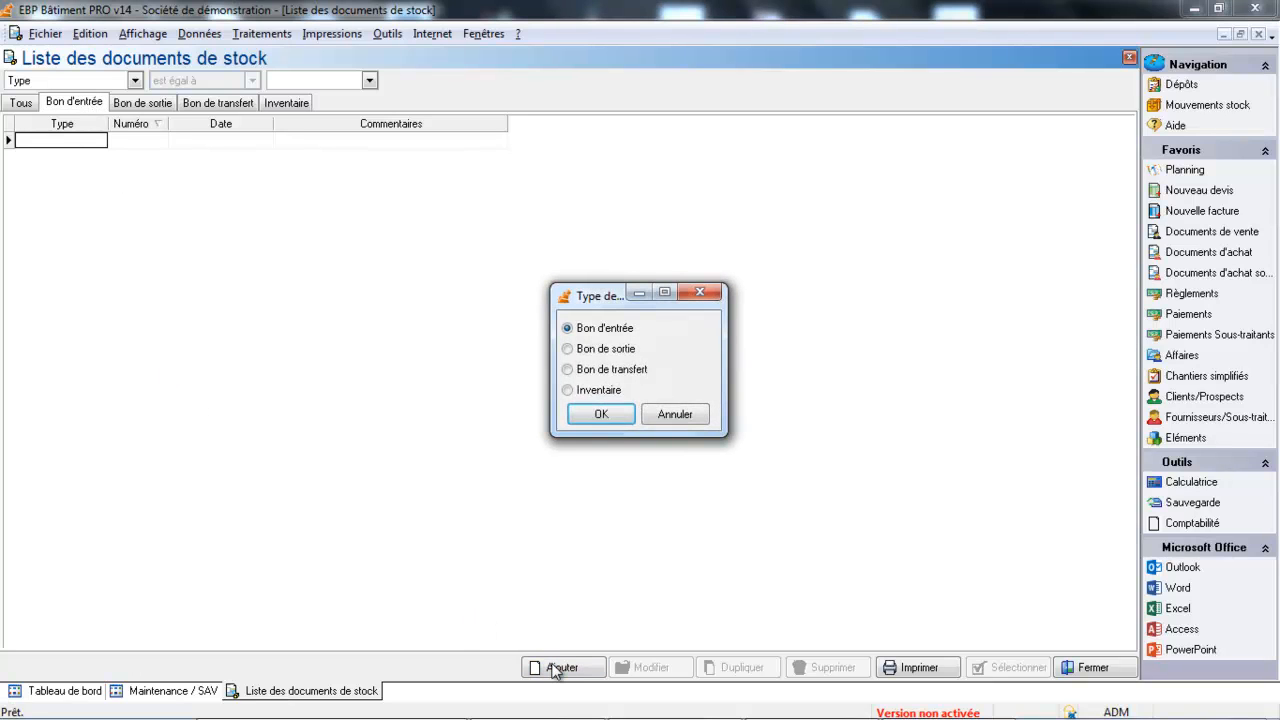
click(604, 416)
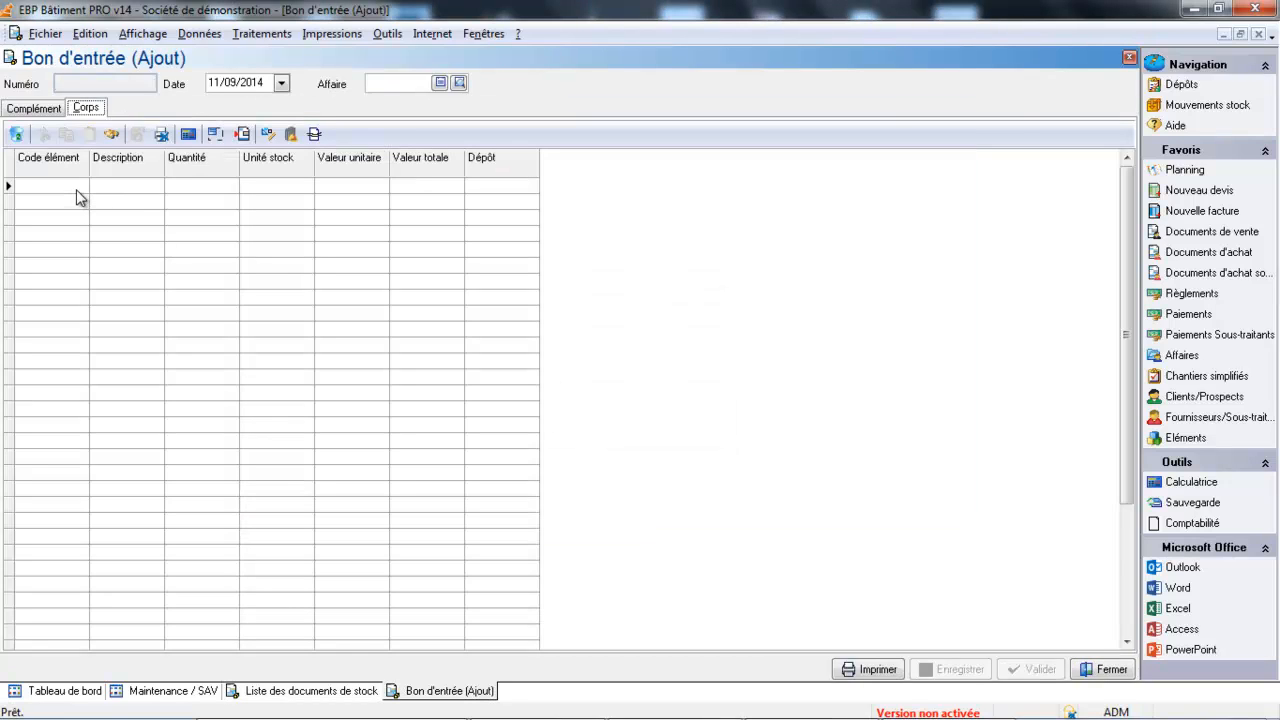
Add the supply item EL00010 (Peinture sous couche) to the first line of the Bon d'entrée.
click(76, 189)
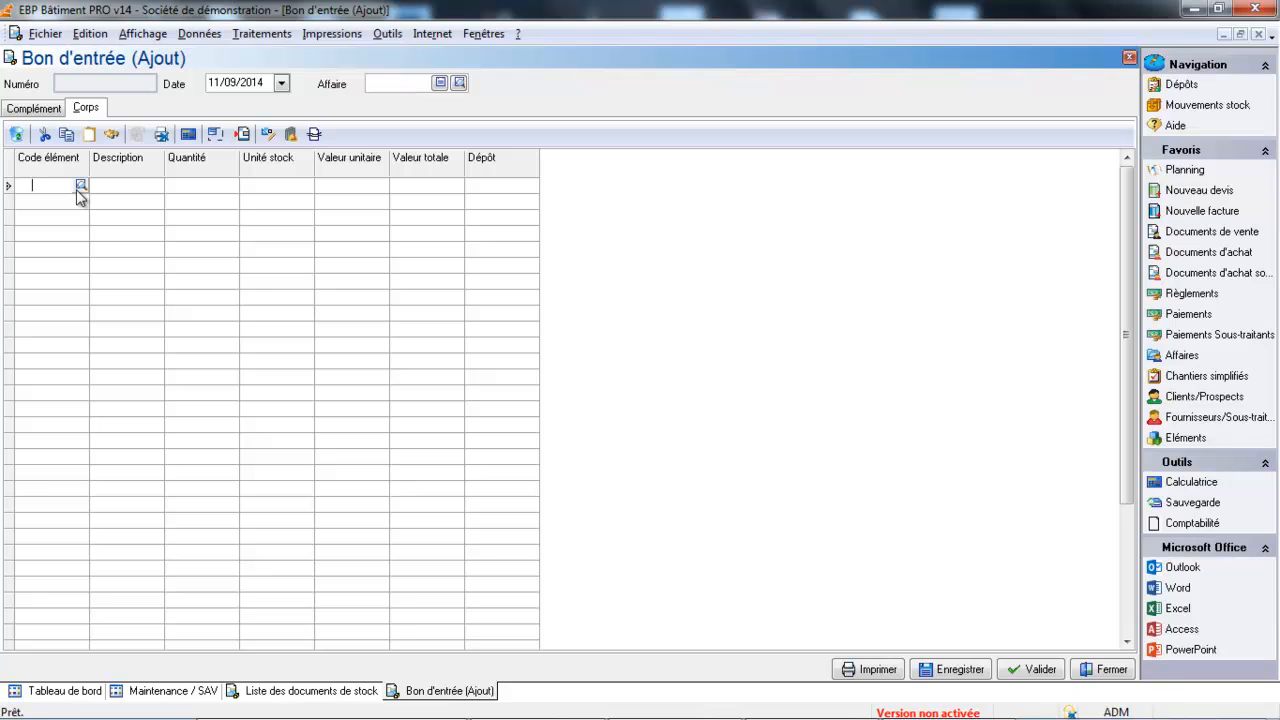
click(80, 187)
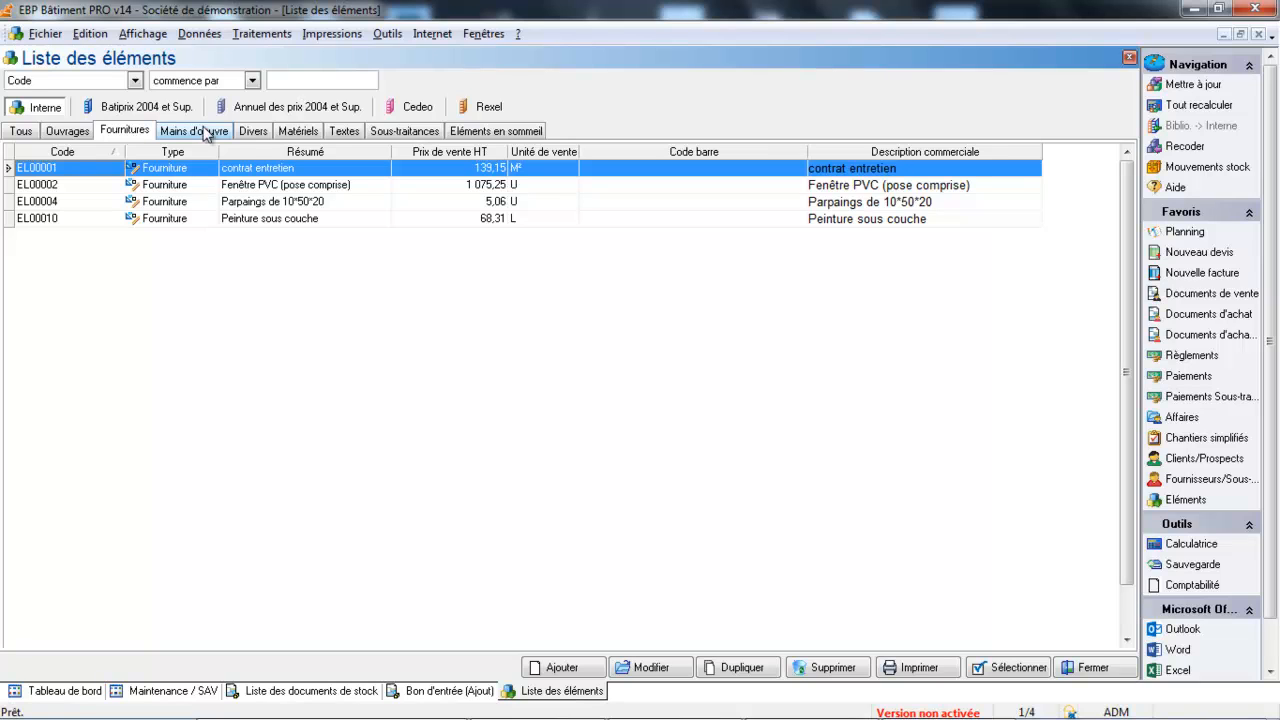
click(252, 131)
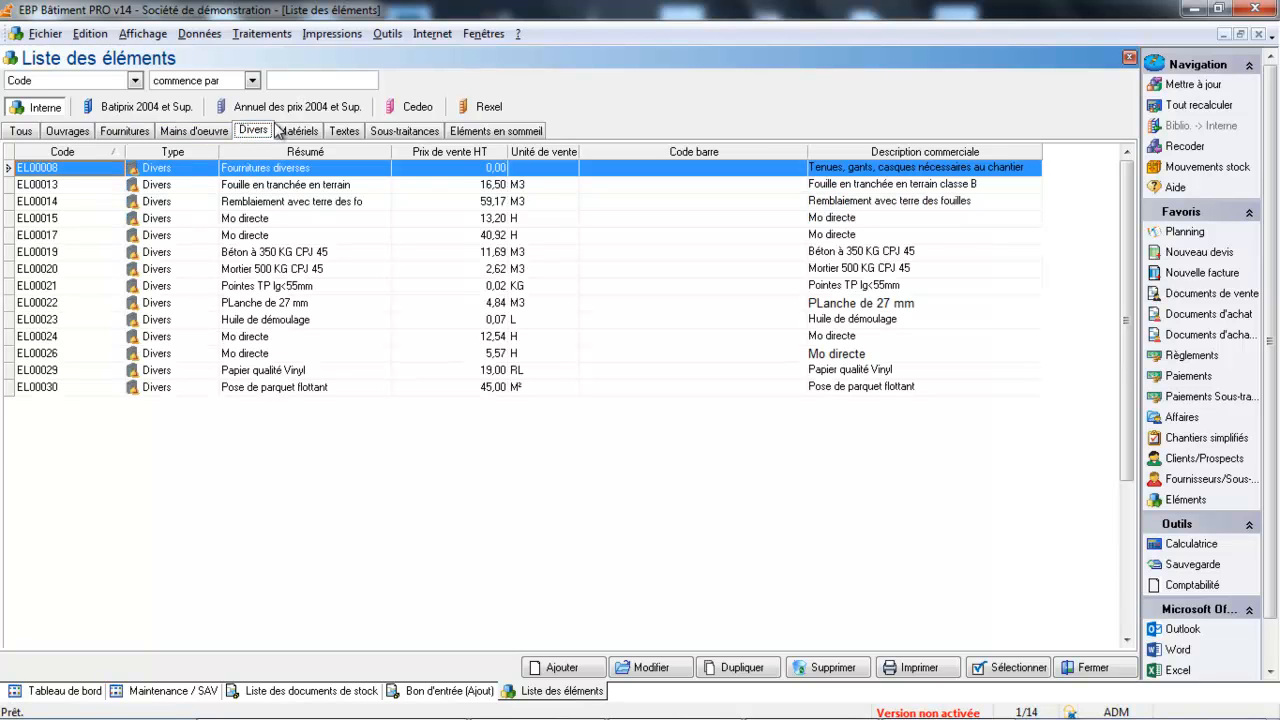
click(300, 140)
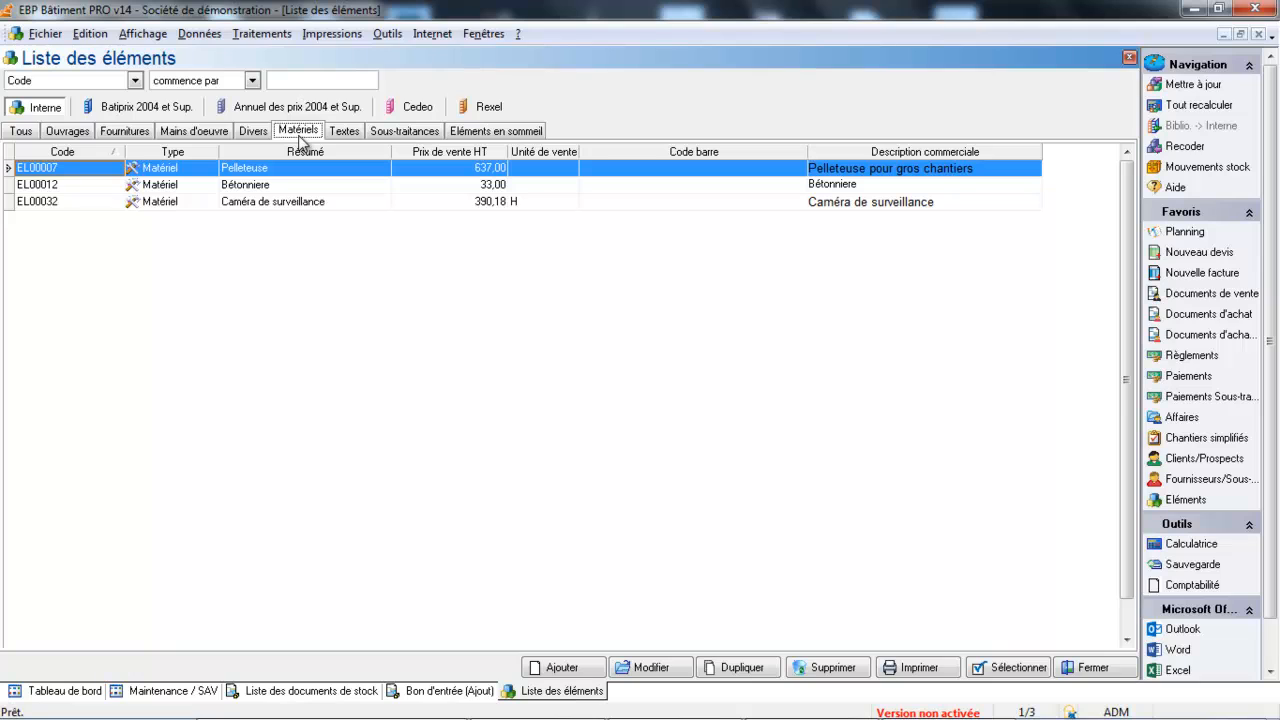
click(128, 140)
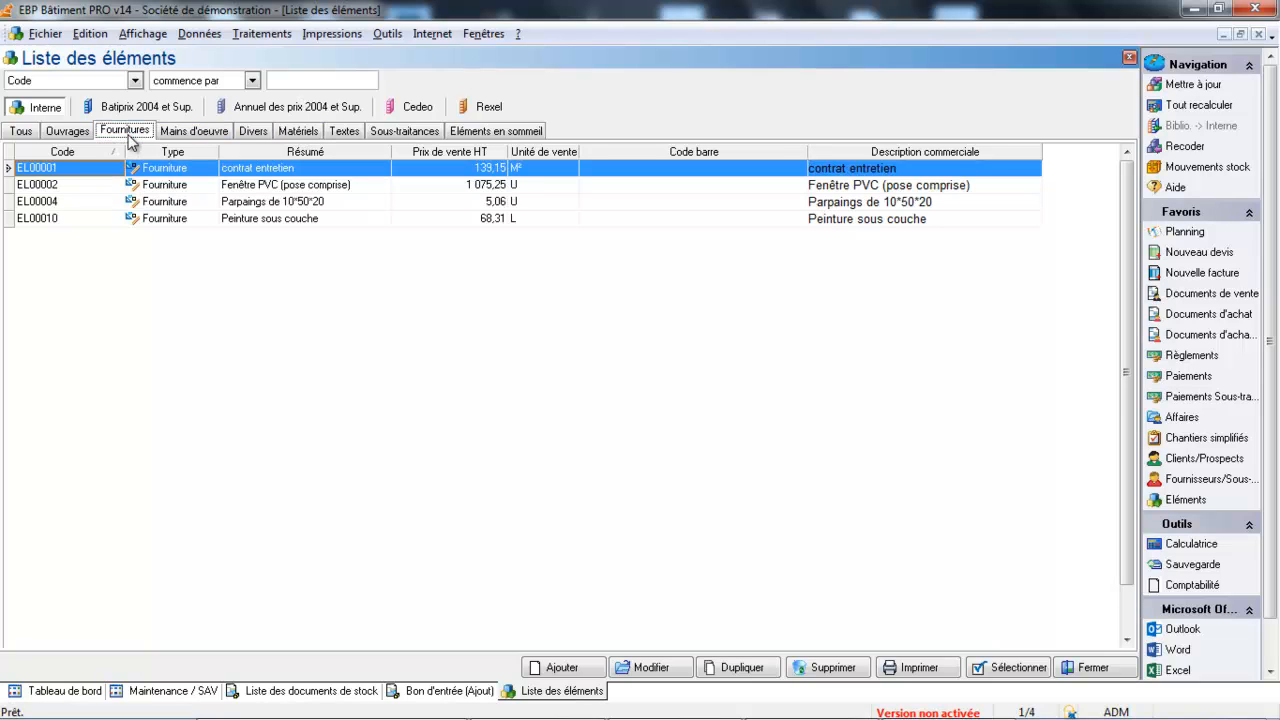
double_click(150, 219)
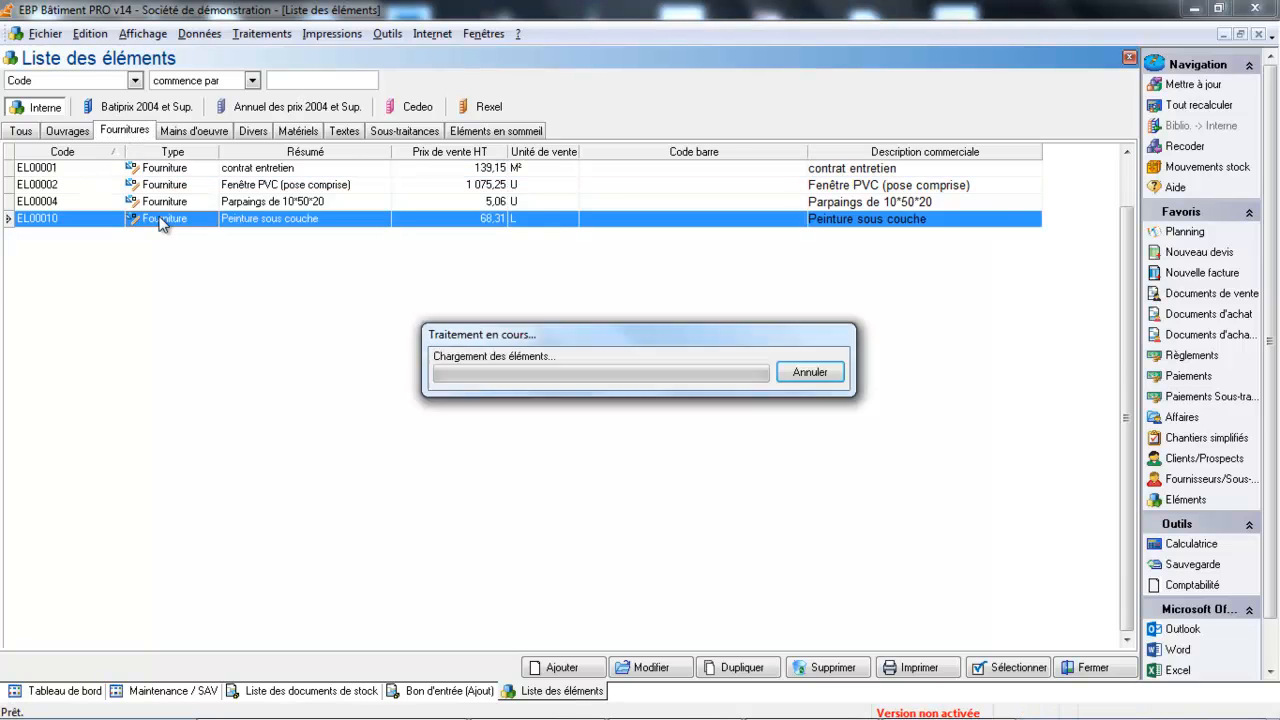
Set the Peinture sous couche line's quantity to 10 and its unit value to 55.
click(209, 197)
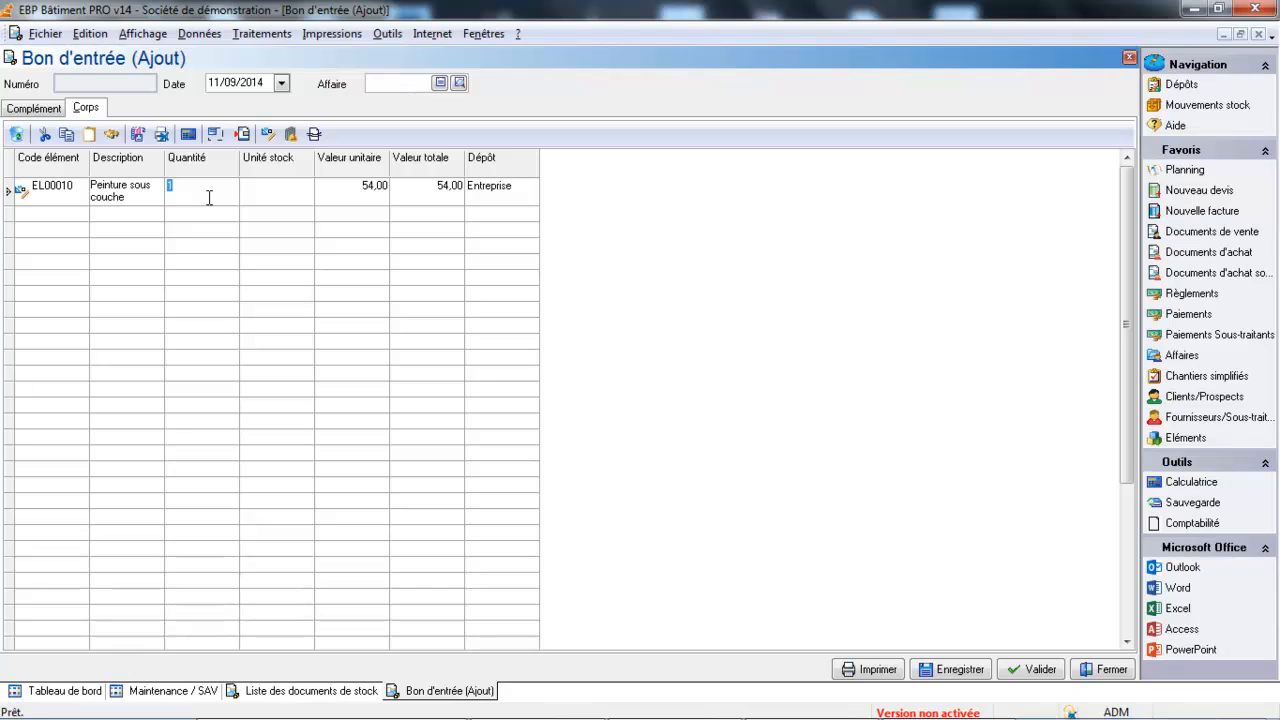
text(10)
key(Return)
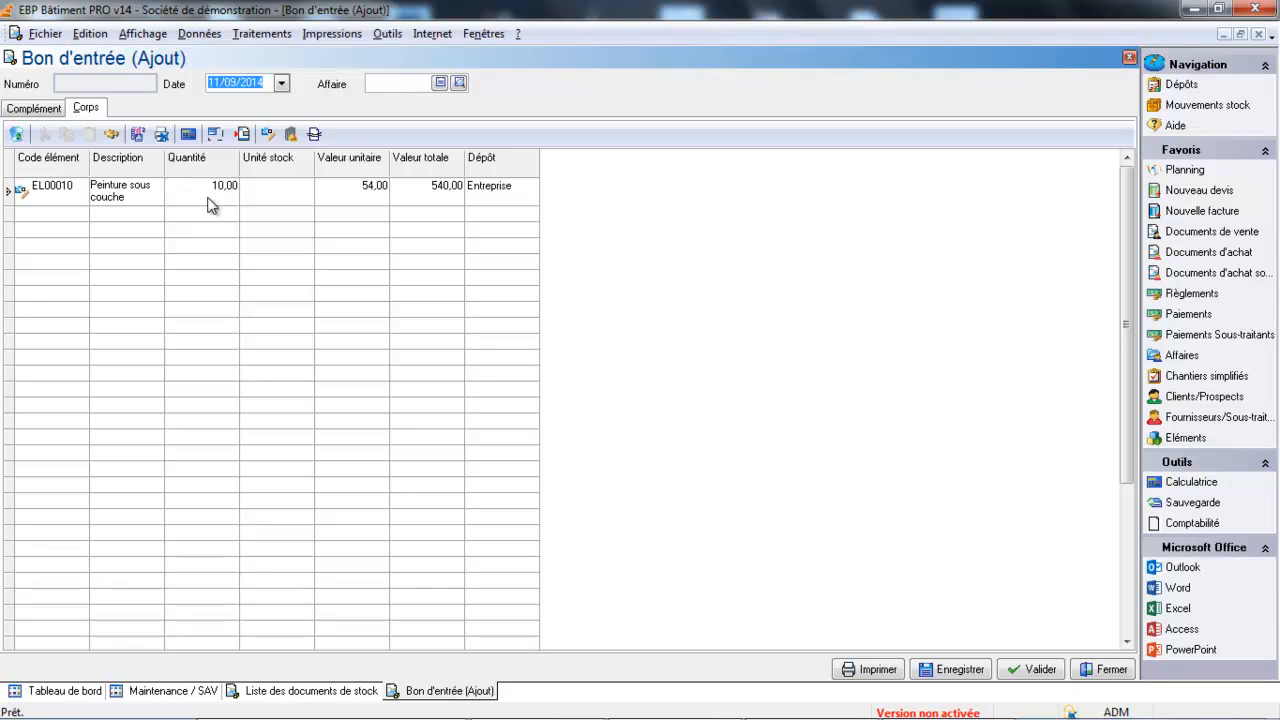
click(363, 192)
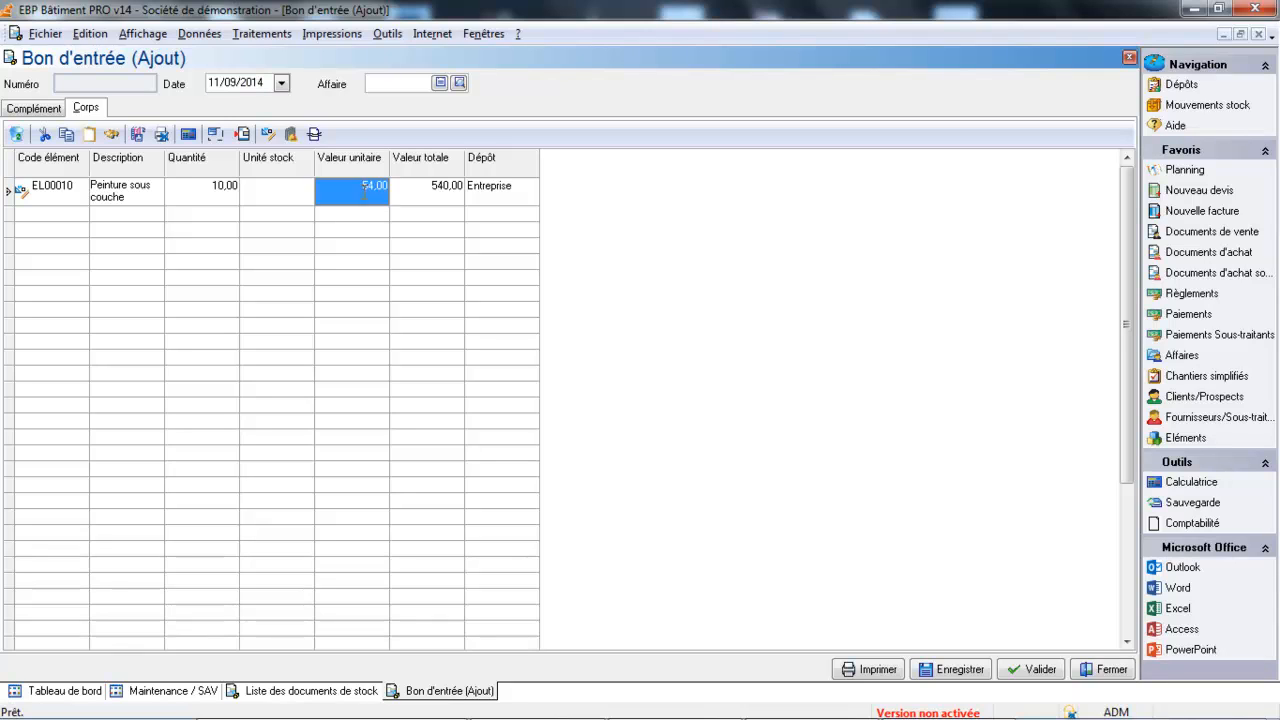
text(55)
key(Return)
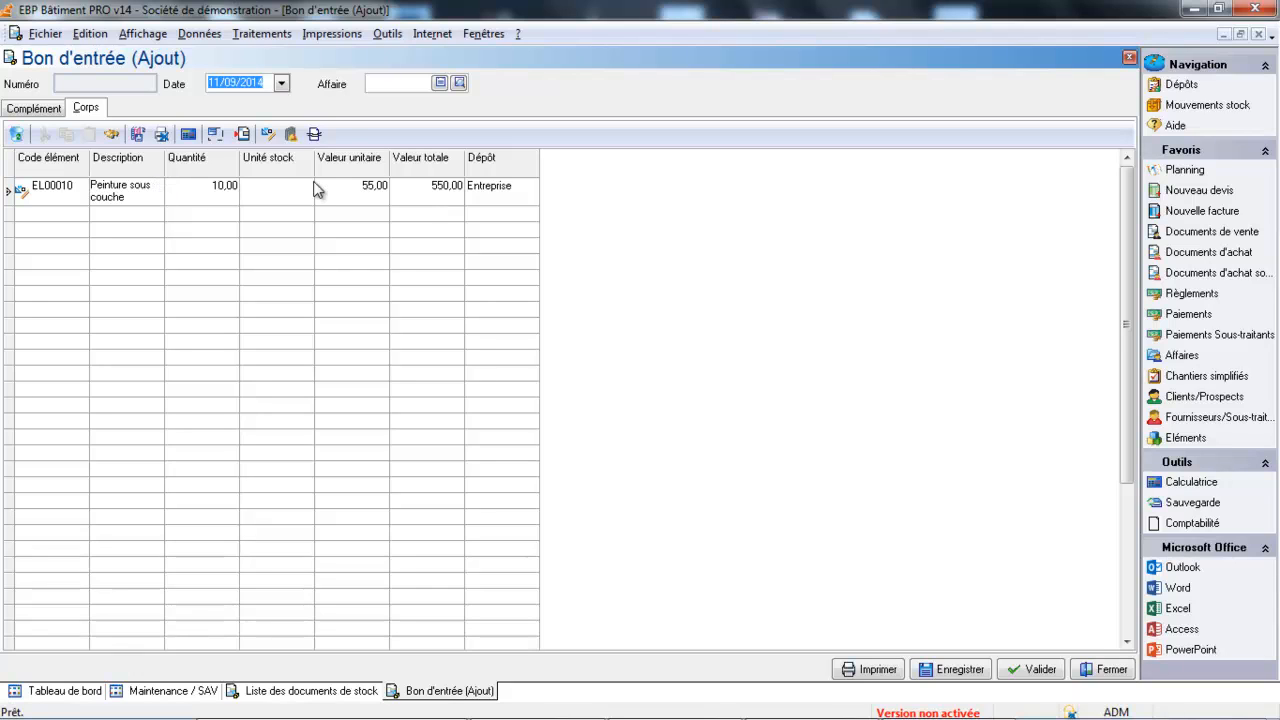
View the record of the depot assigned to the Peinture sous couche line and close it.
click(500, 195)
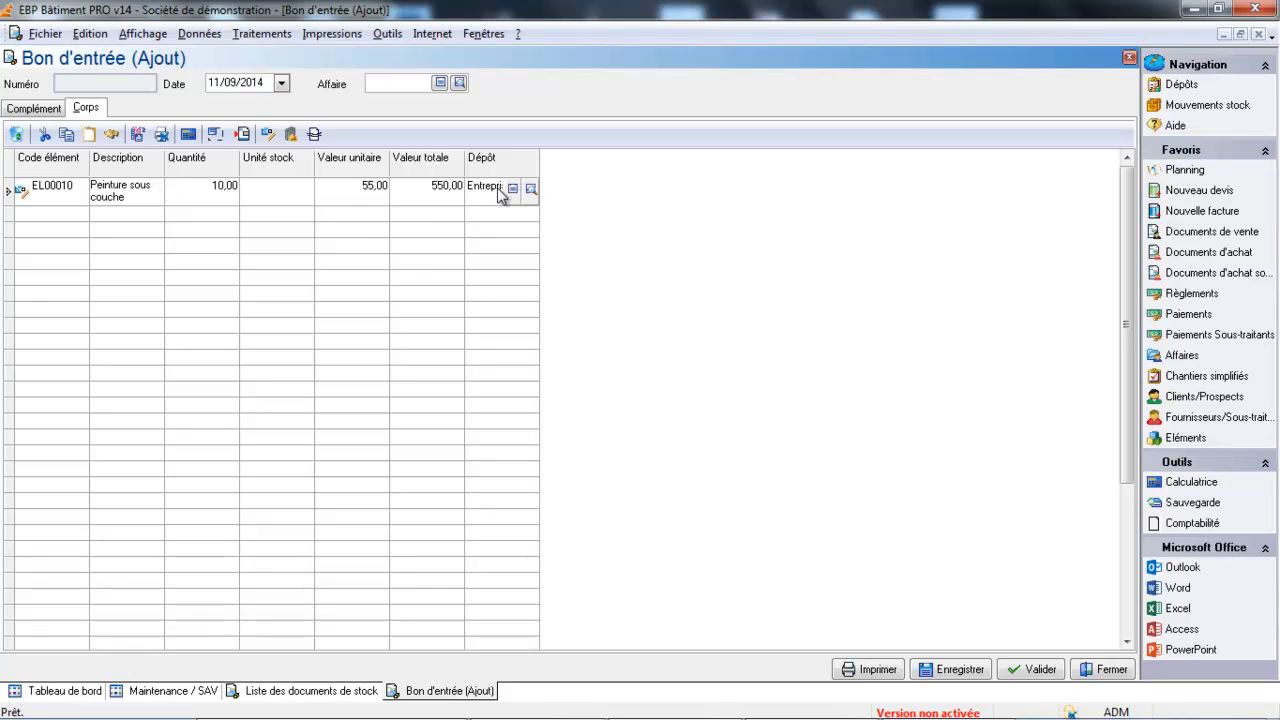
click(511, 194)
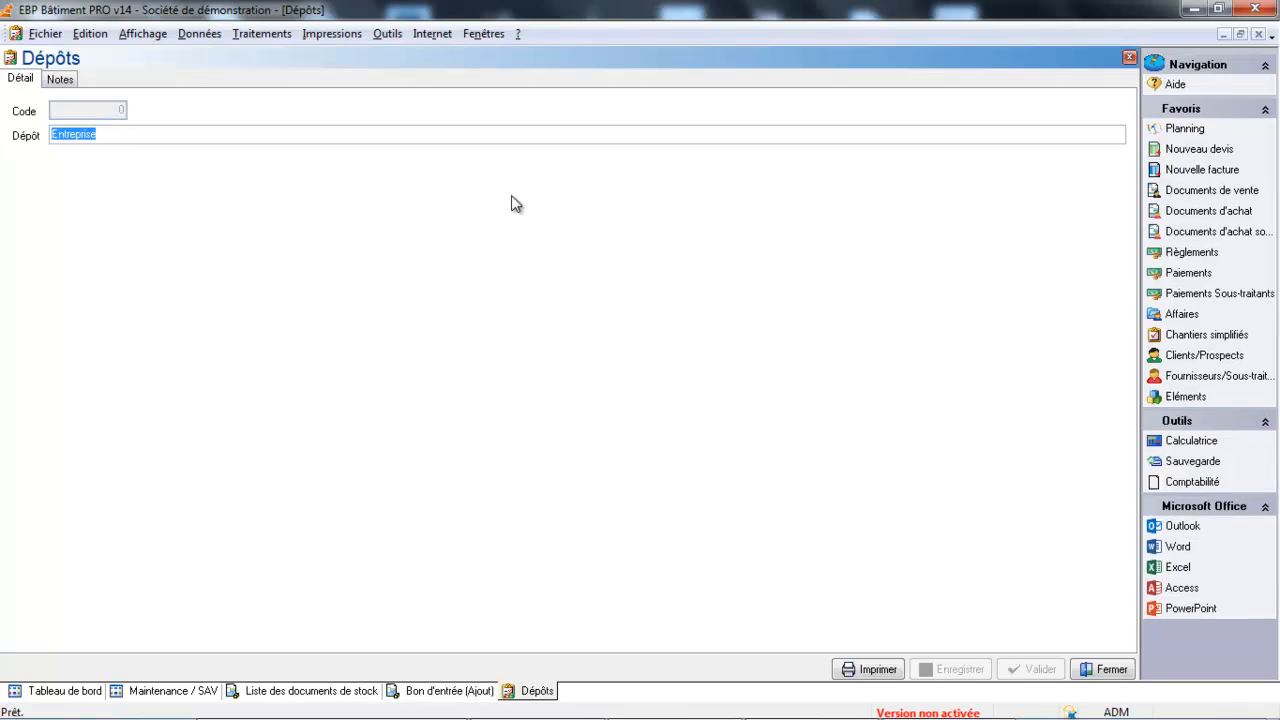
click(1085, 669)
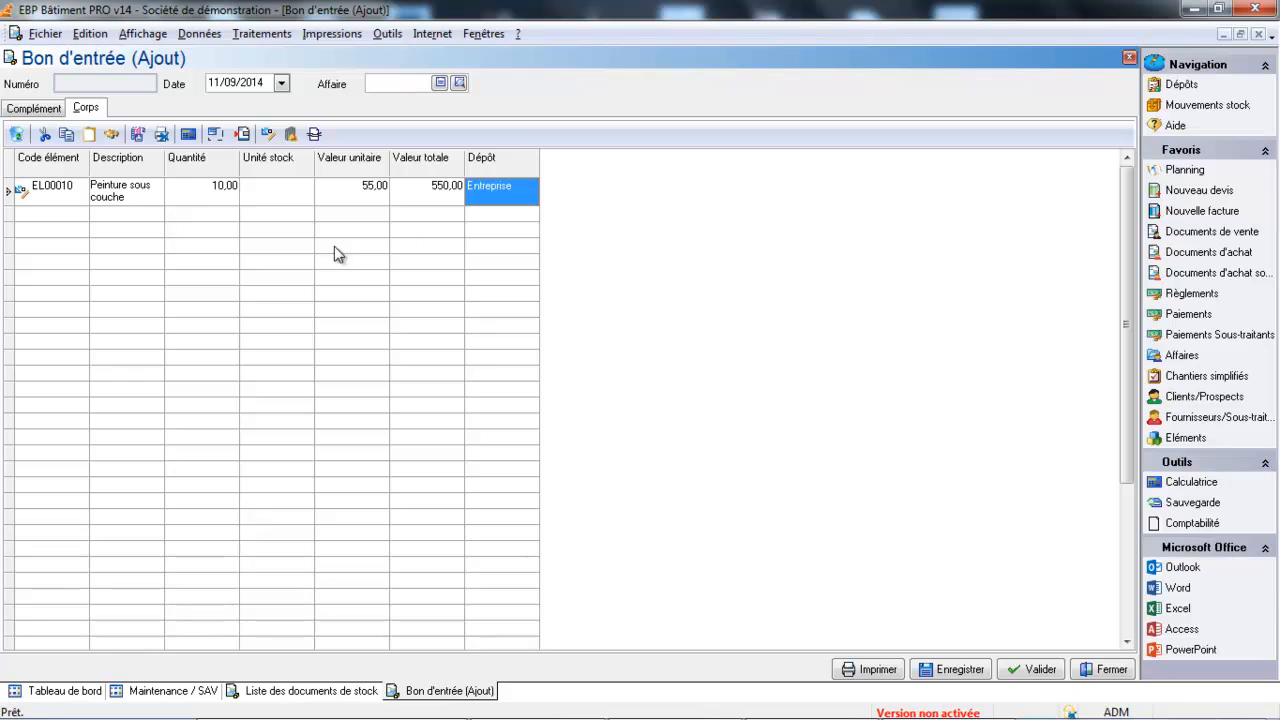
Save the Bon d'entrée and close it.
click(958, 669)
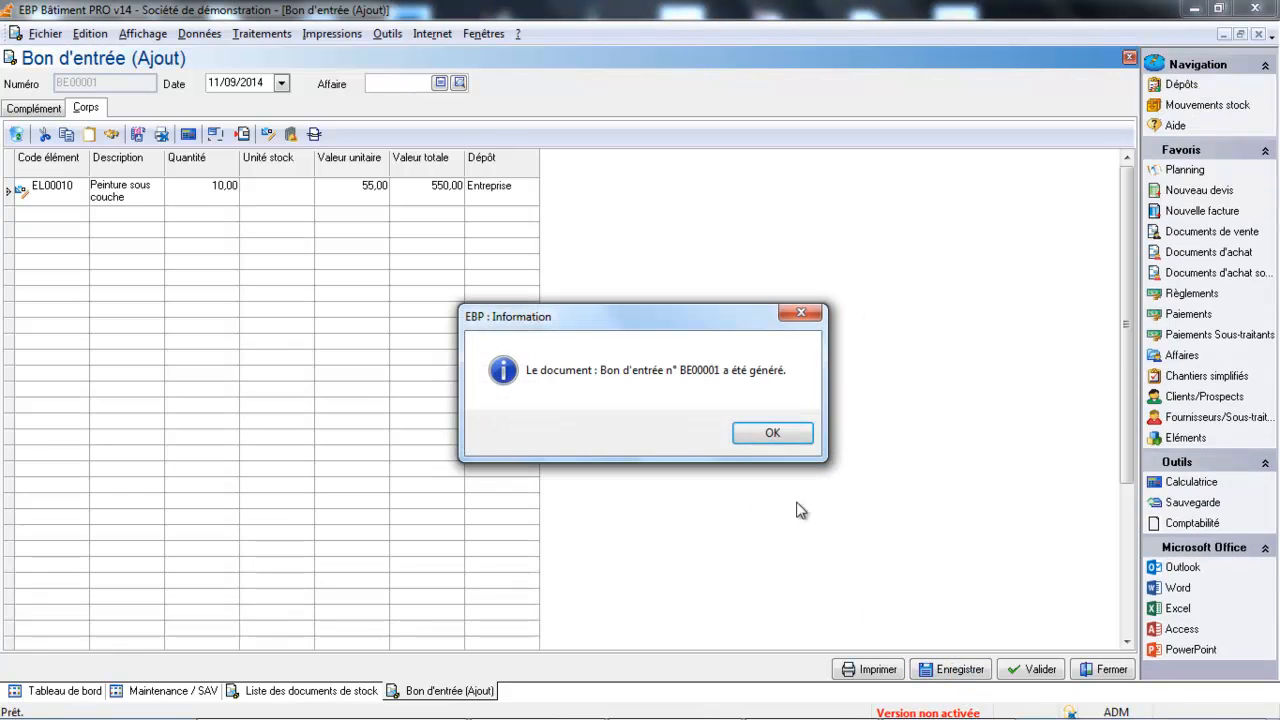
click(766, 434)
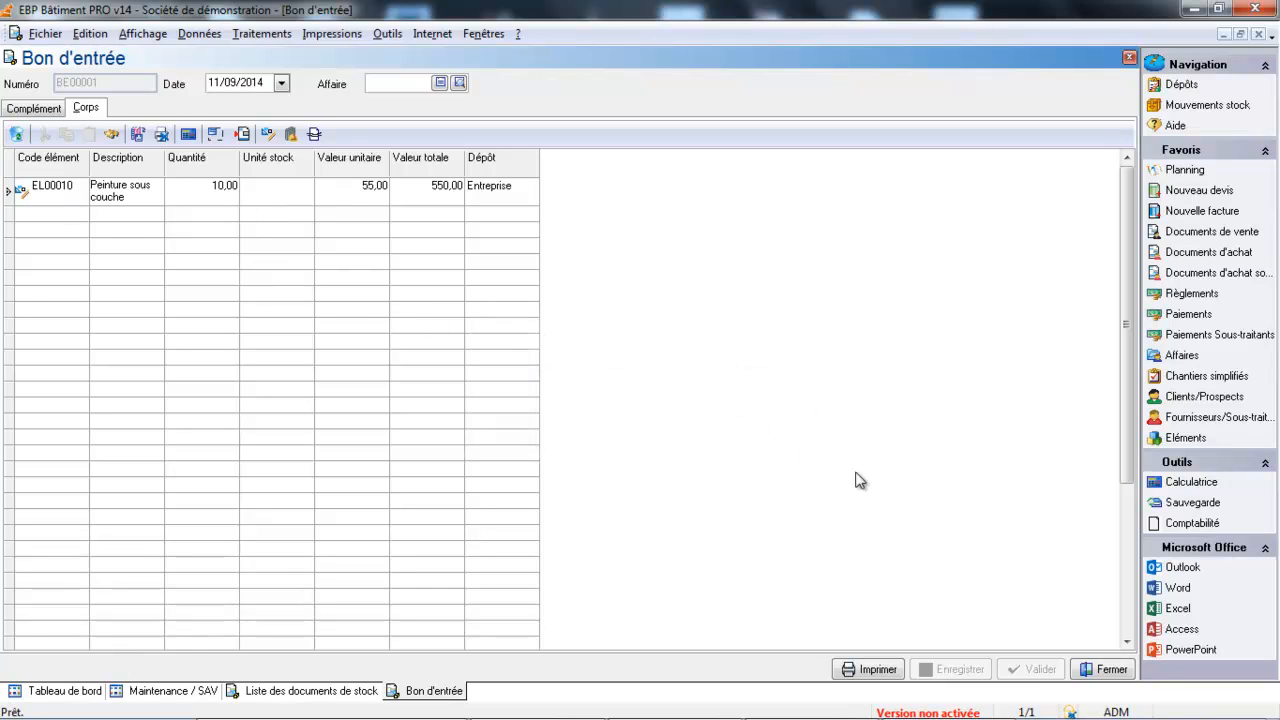
click(1108, 670)
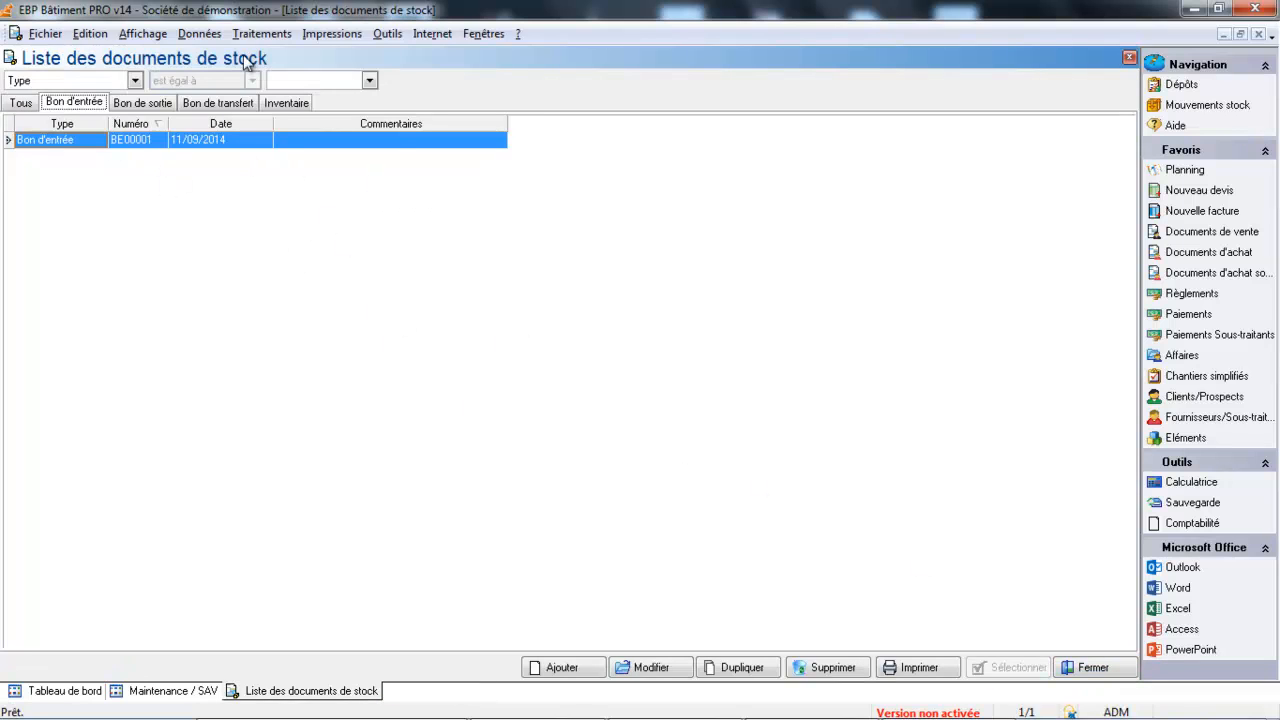
Check the stock details of supply item EL00010 (Peinture sous couche) in the elements list, returning to the stock documents list.
click(200, 33)
click(218, 58)
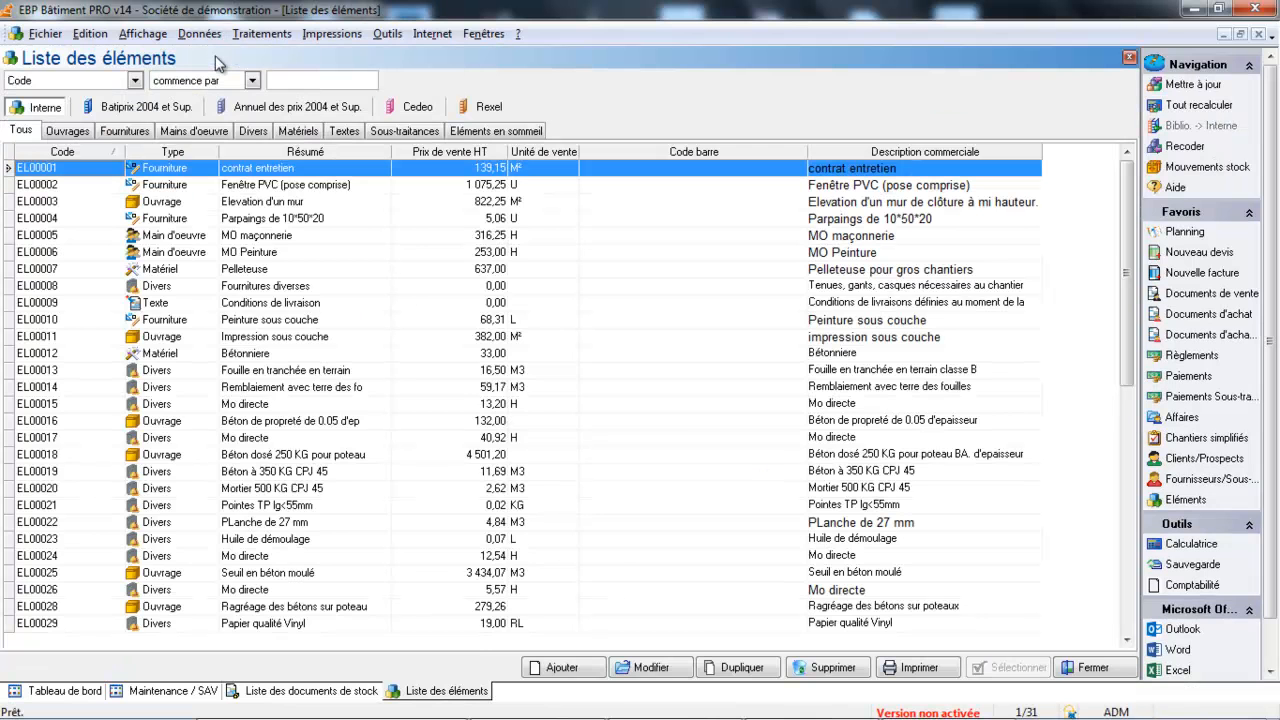
click(139, 133)
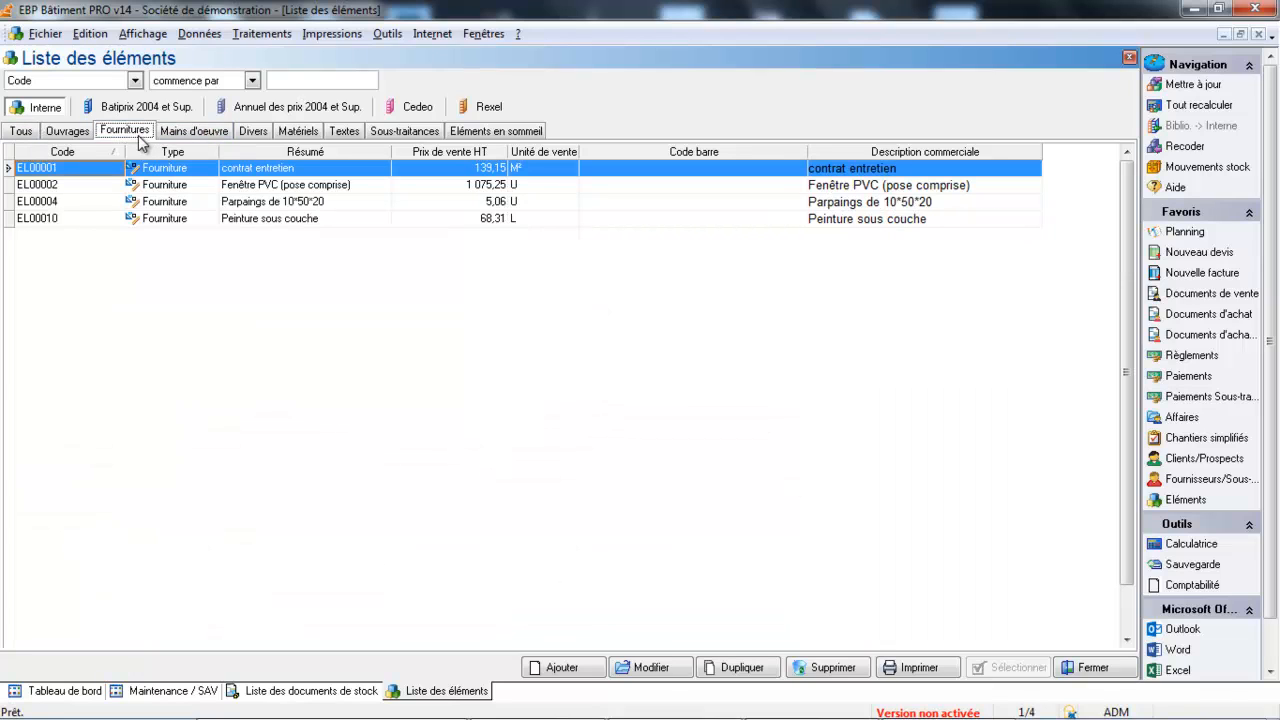
click(165, 220)
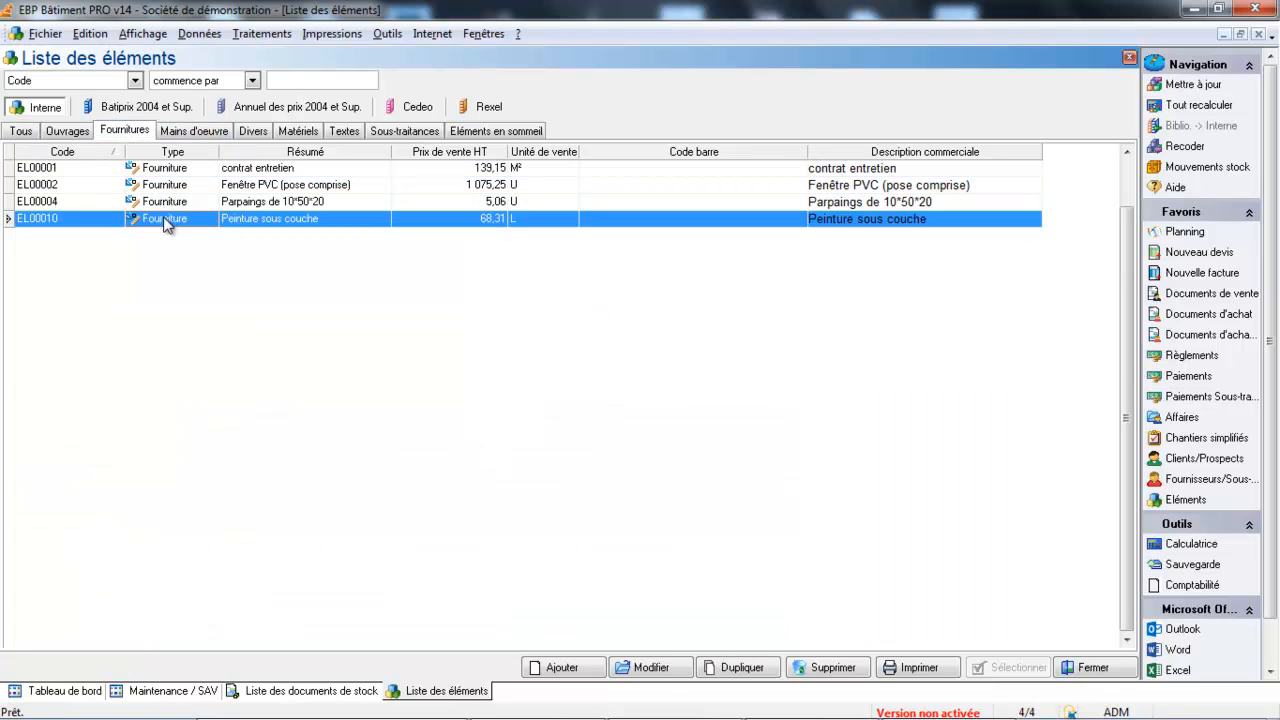
double_click(165, 220)
click(284, 131)
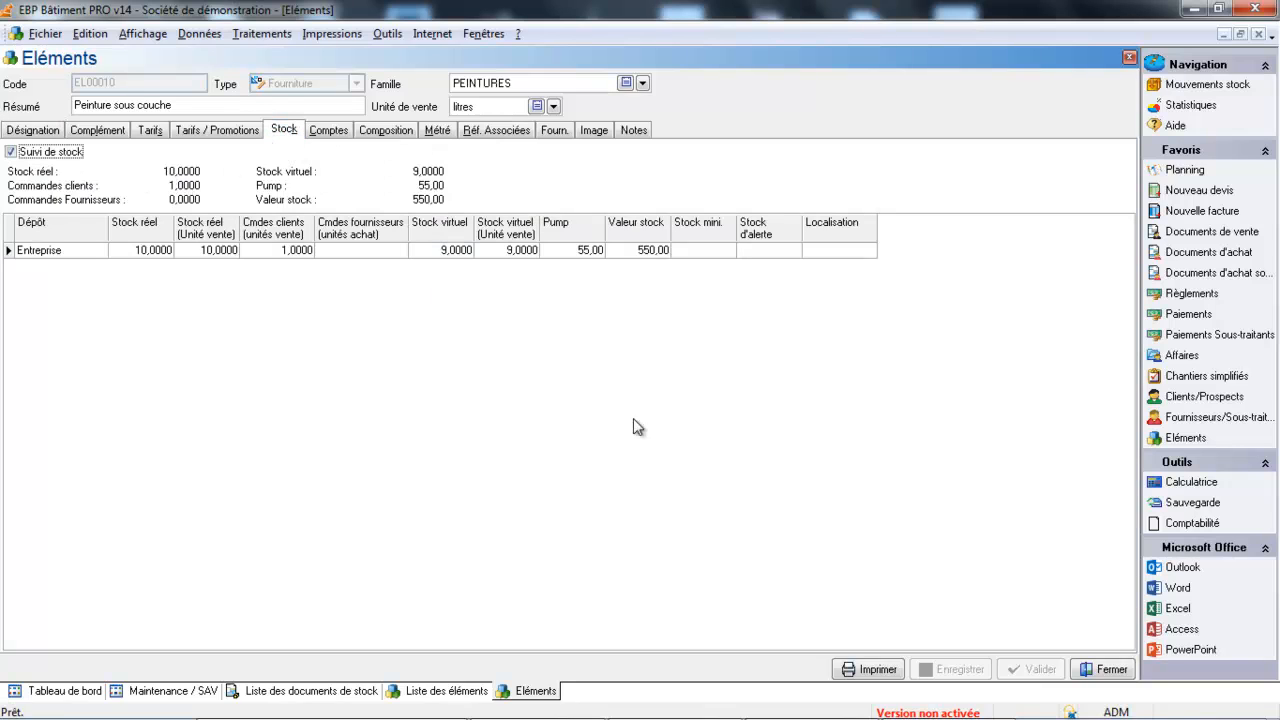
click(1105, 669)
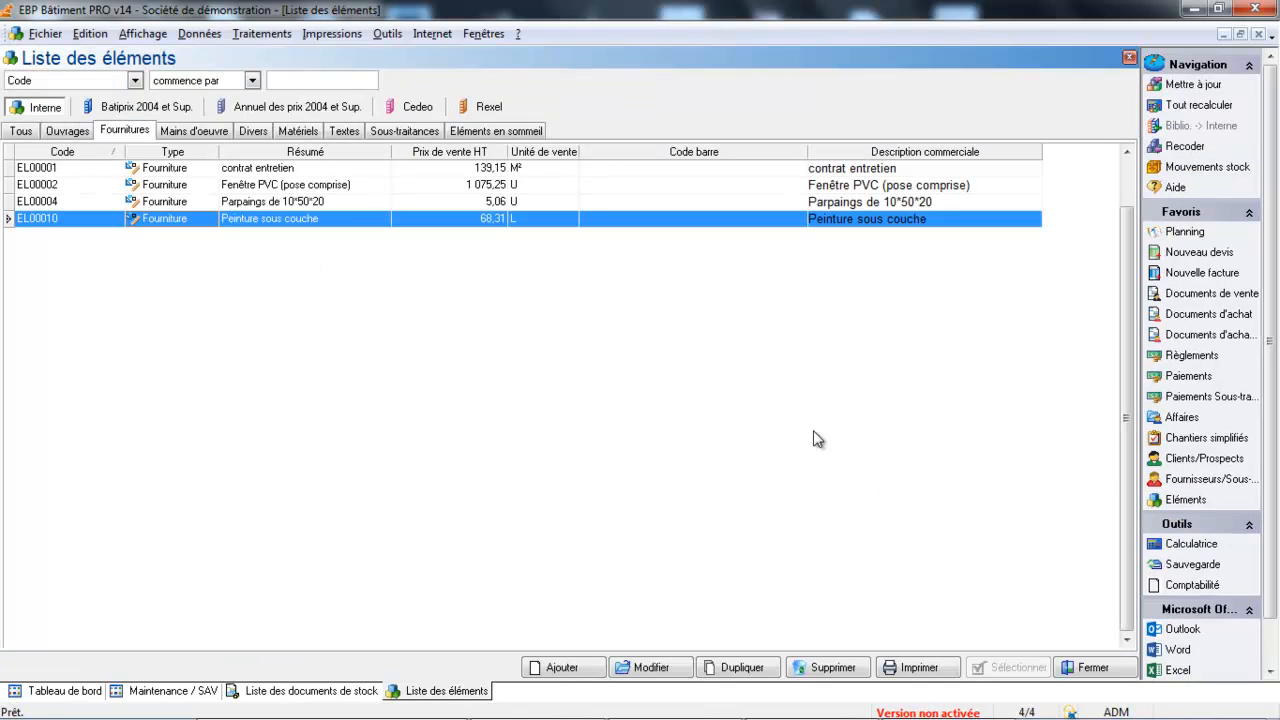
click(1098, 668)
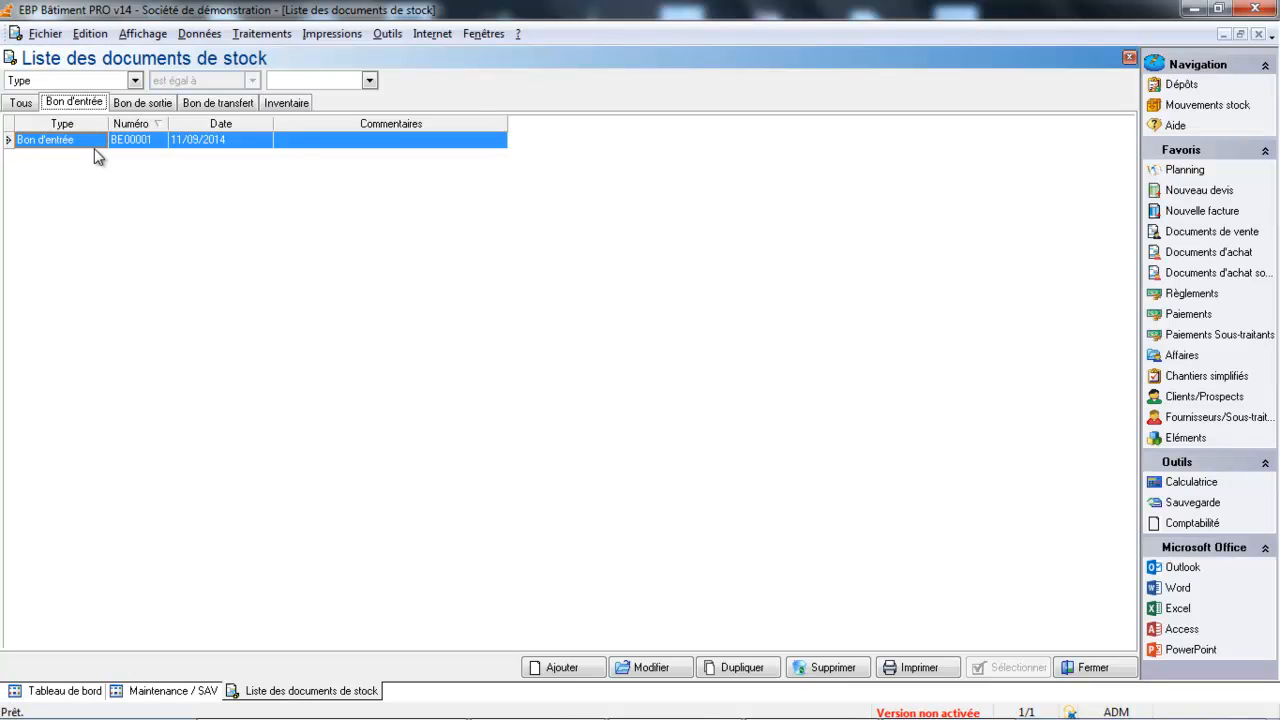
Create a new stock document of type Bon de sortie.
click(154, 104)
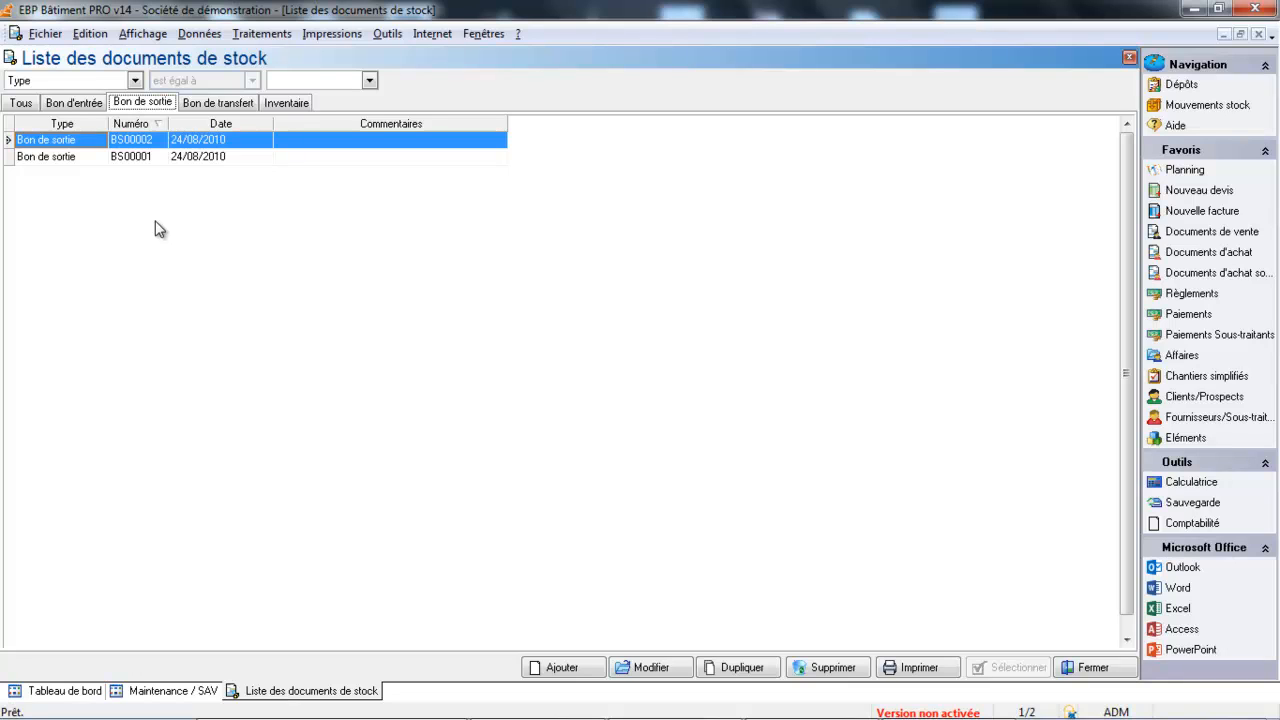
click(587, 673)
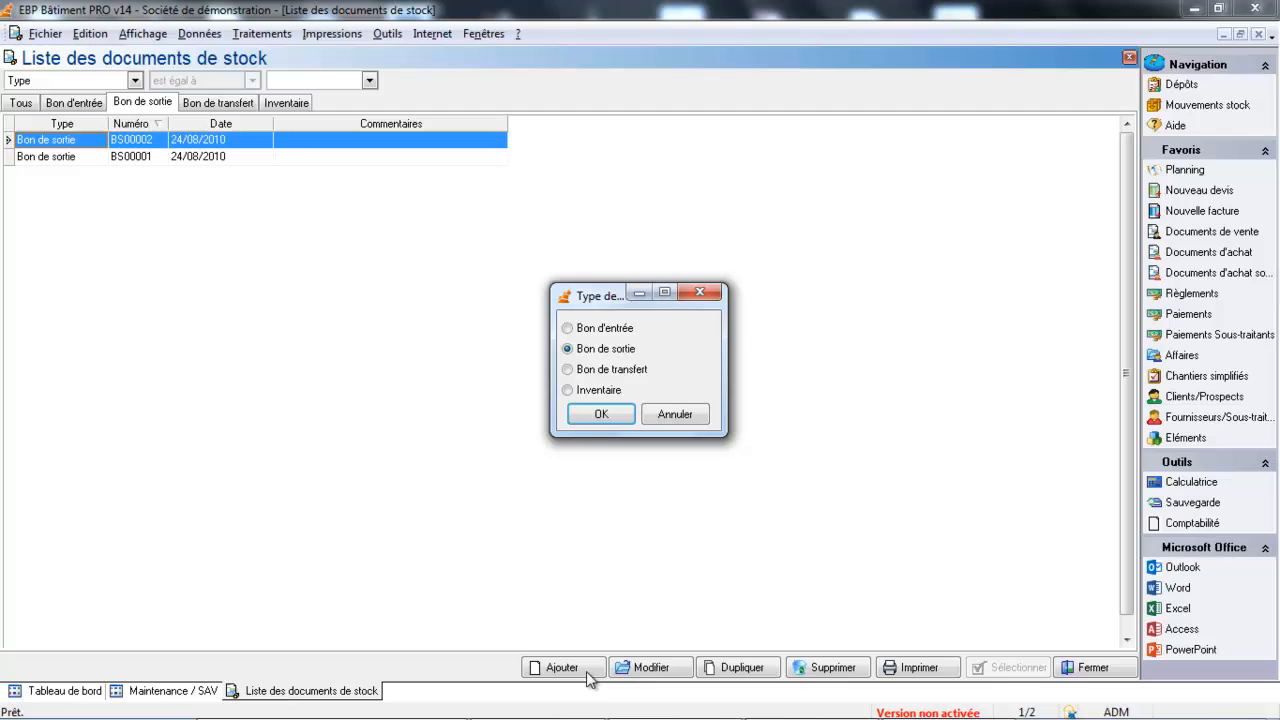
click(603, 414)
Add the Divers item EL00022 (PLanche de 27 mm) to the first line of the Bon de sortie with a quantity of 1.
click(71, 188)
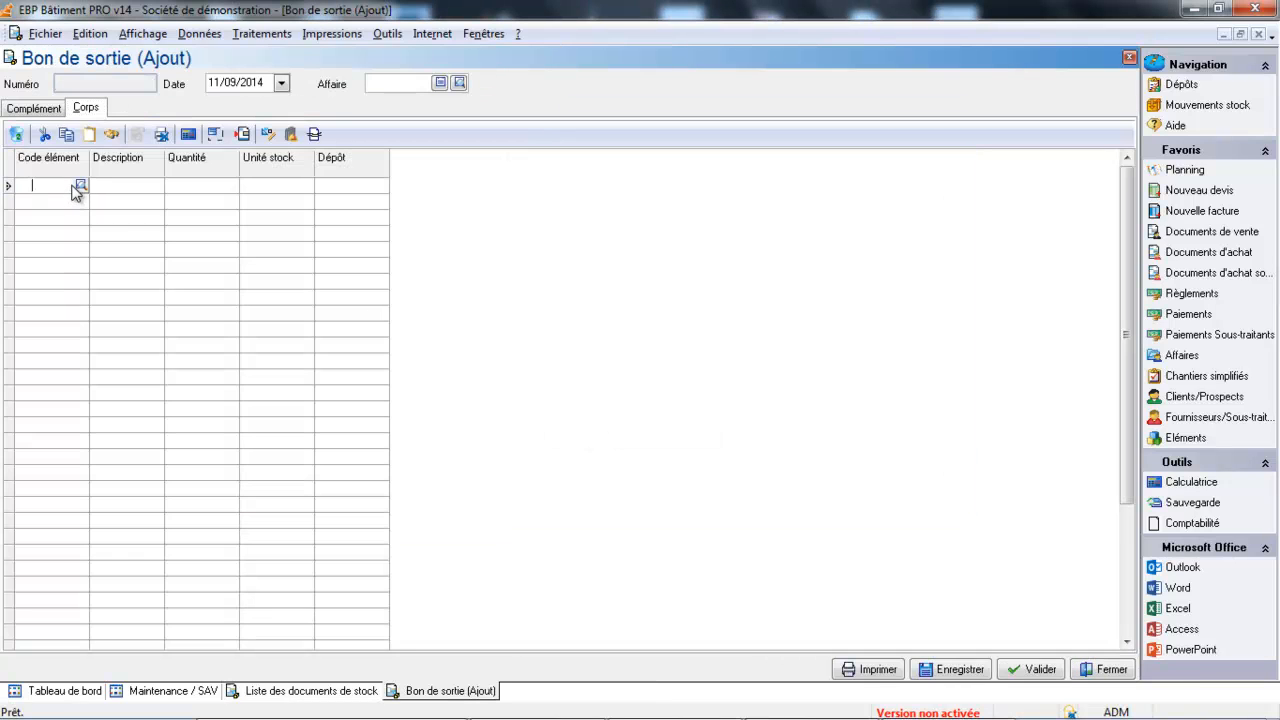
click(85, 186)
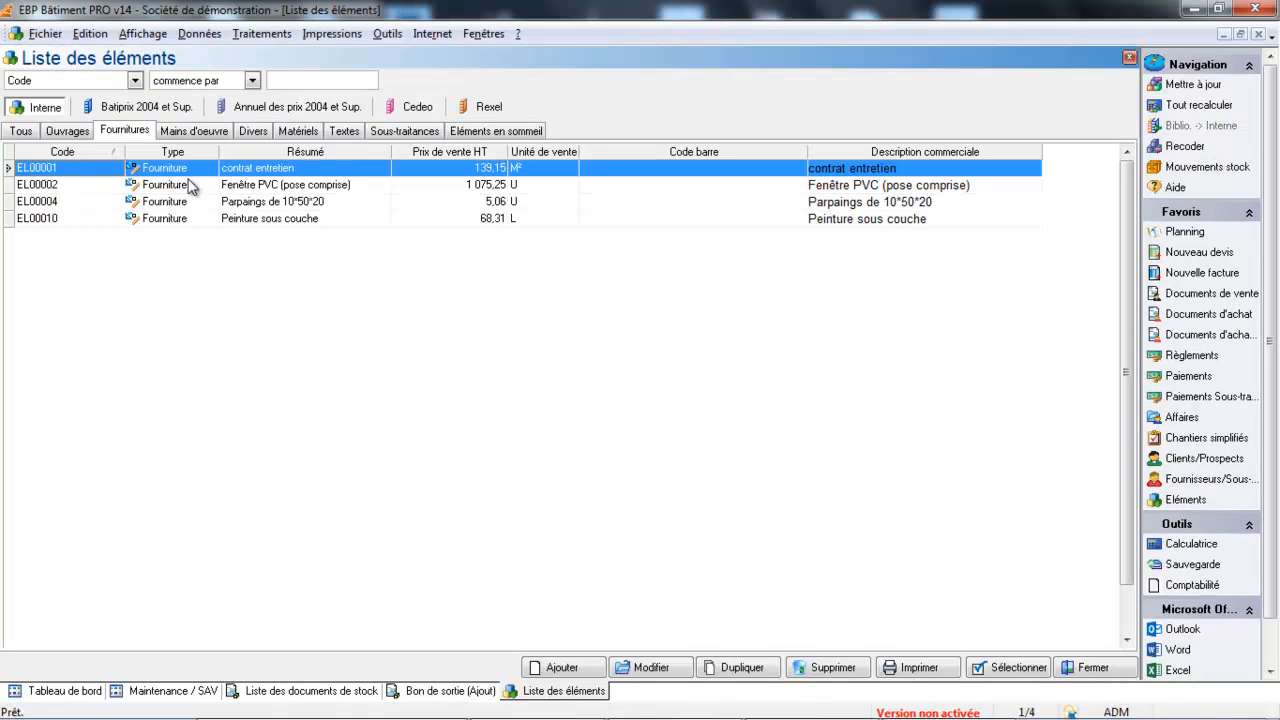
click(246, 133)
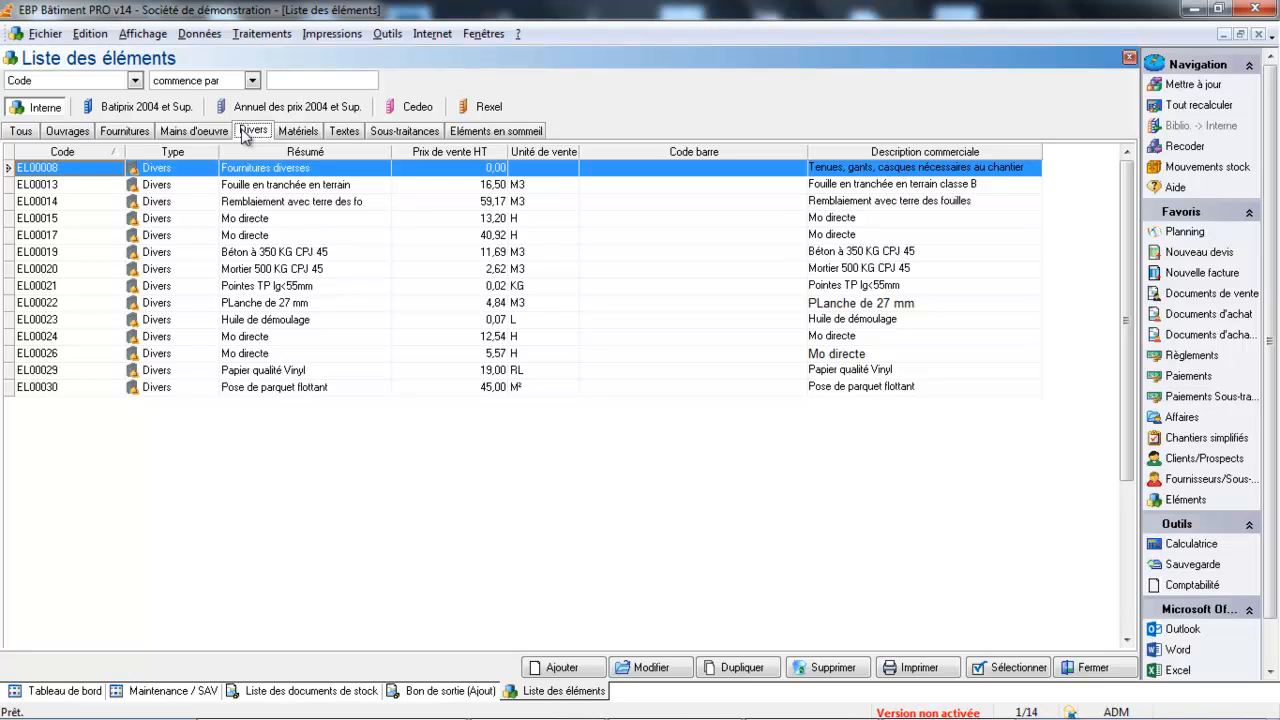
double_click(228, 305)
click(209, 188)
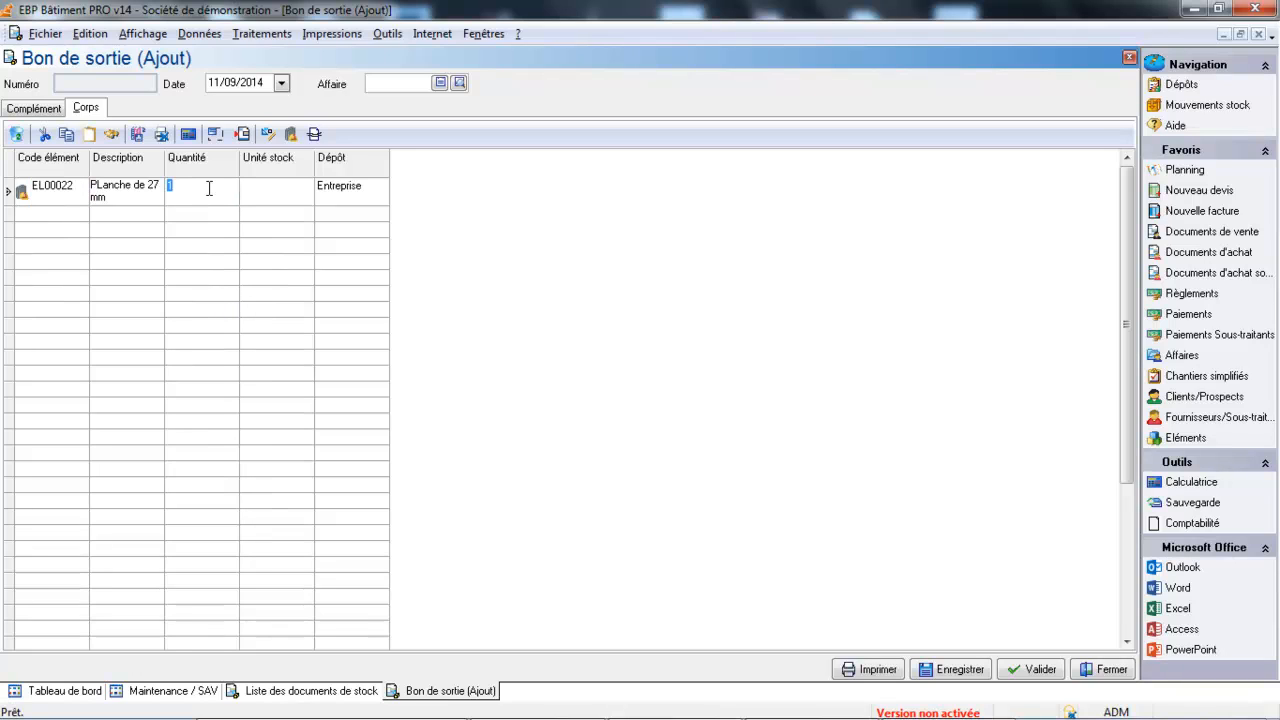
text(1)
key(Return)
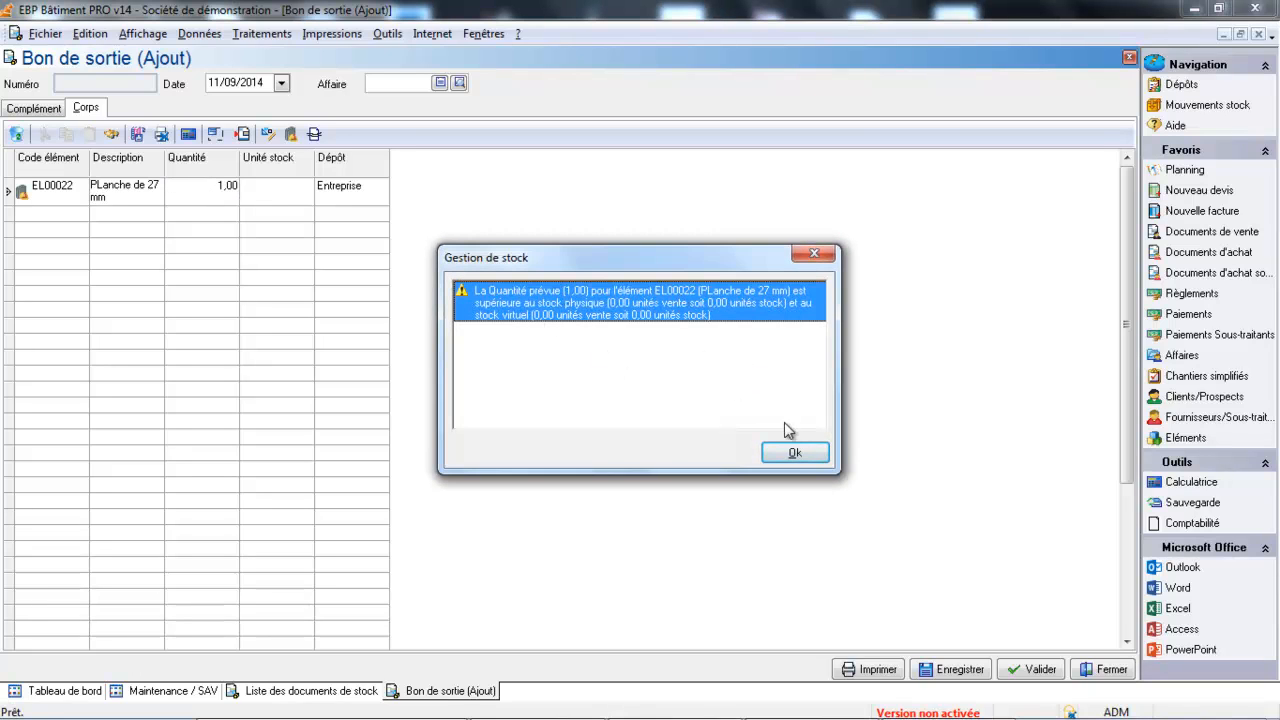
click(795, 453)
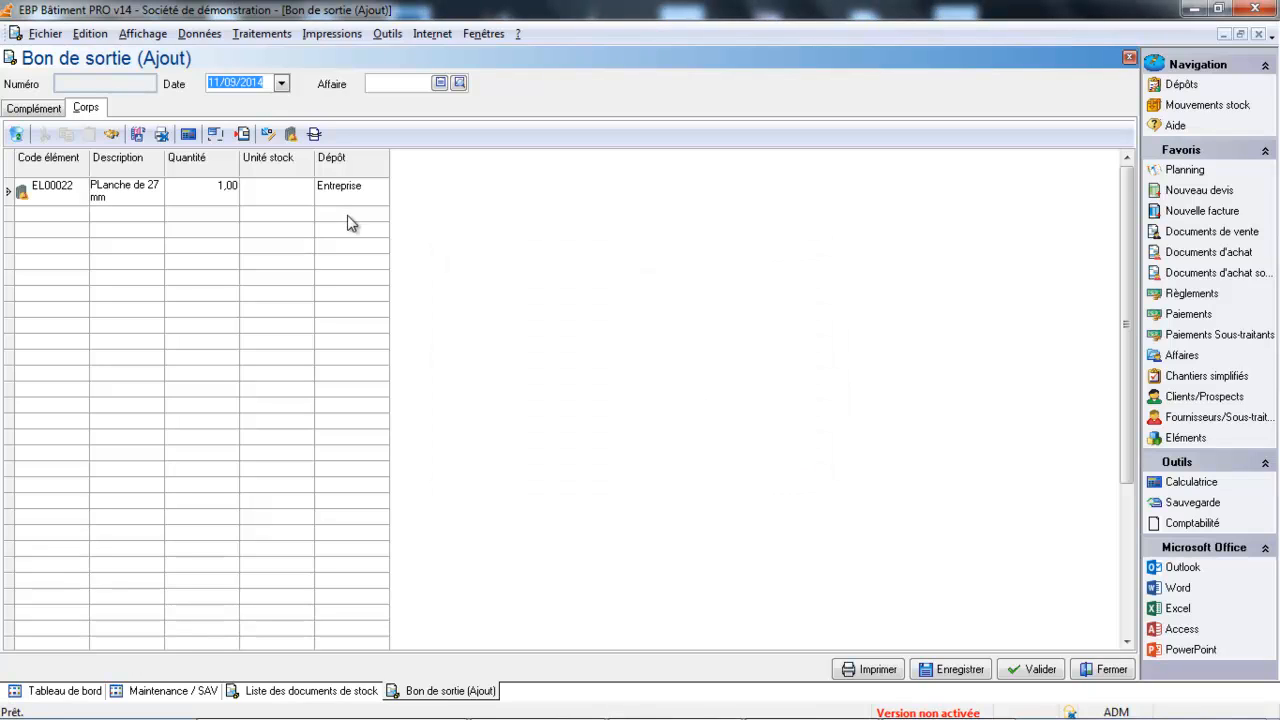
Validate the Bon de sortie and return to the list of stock documents.
click(1039, 676)
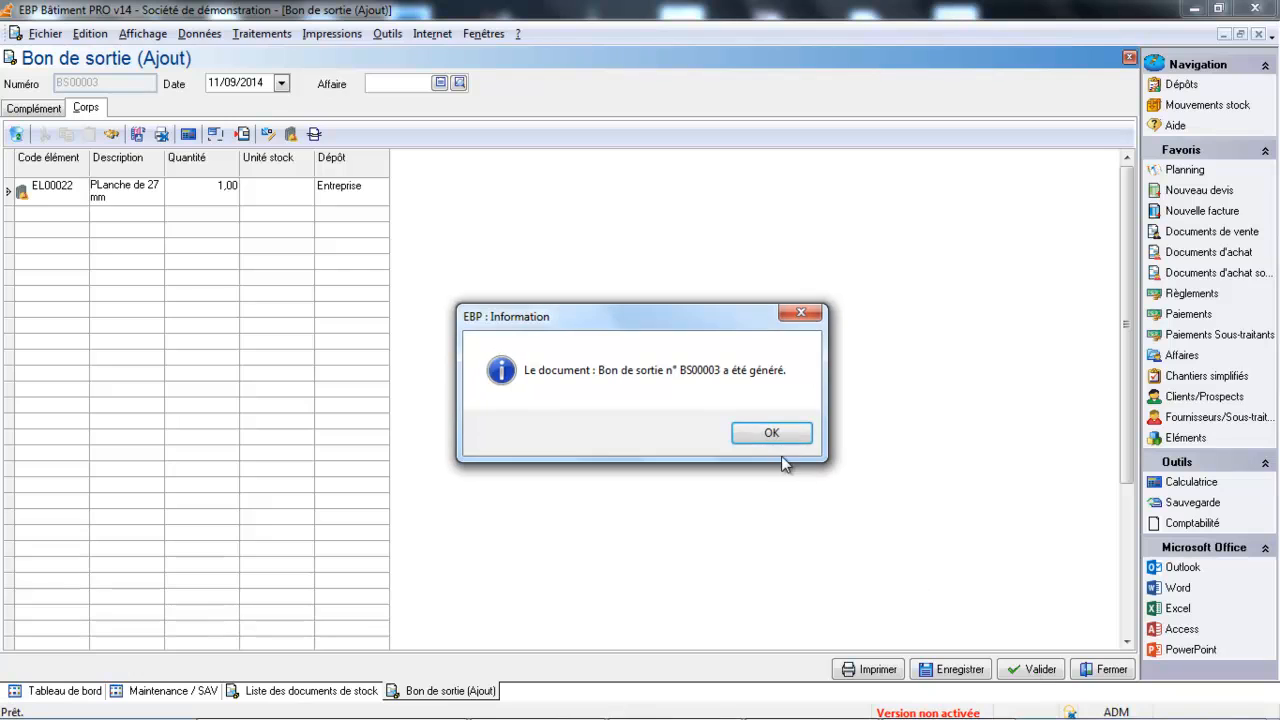
click(772, 432)
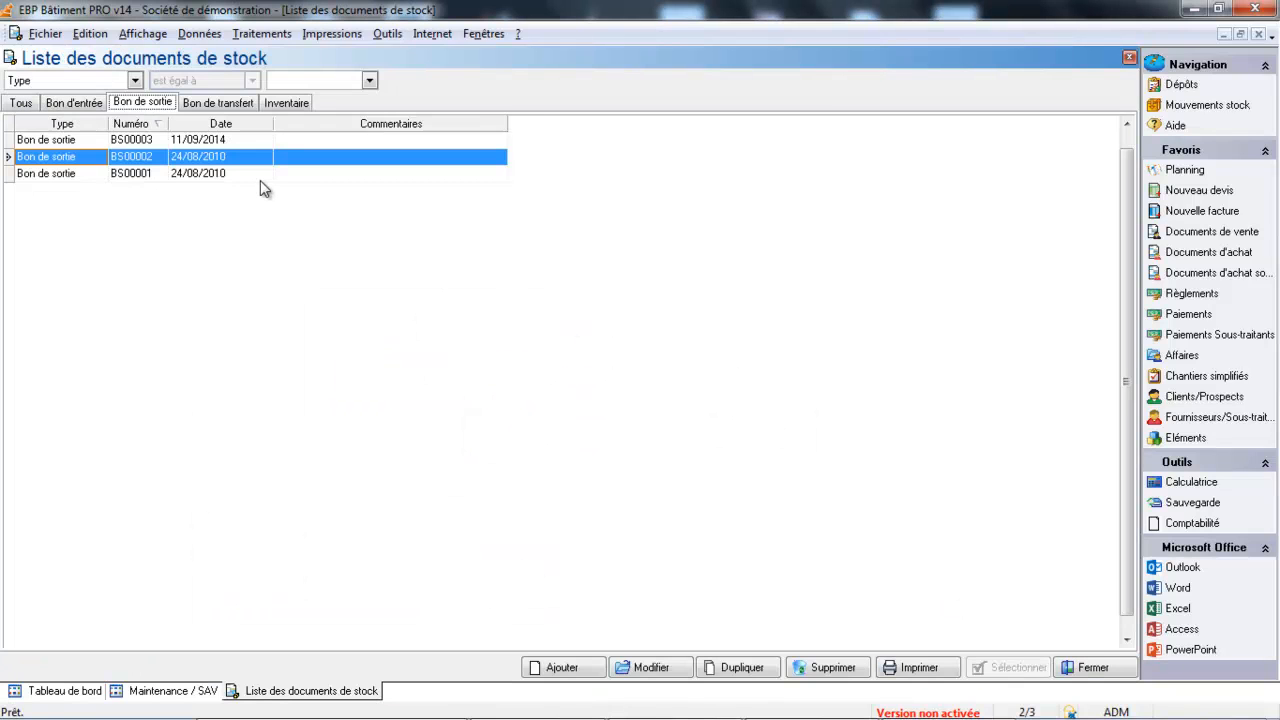
Start a new Bon de transfert with supply item EL00010 (Peinture sous couche) on its first line.
click(228, 104)
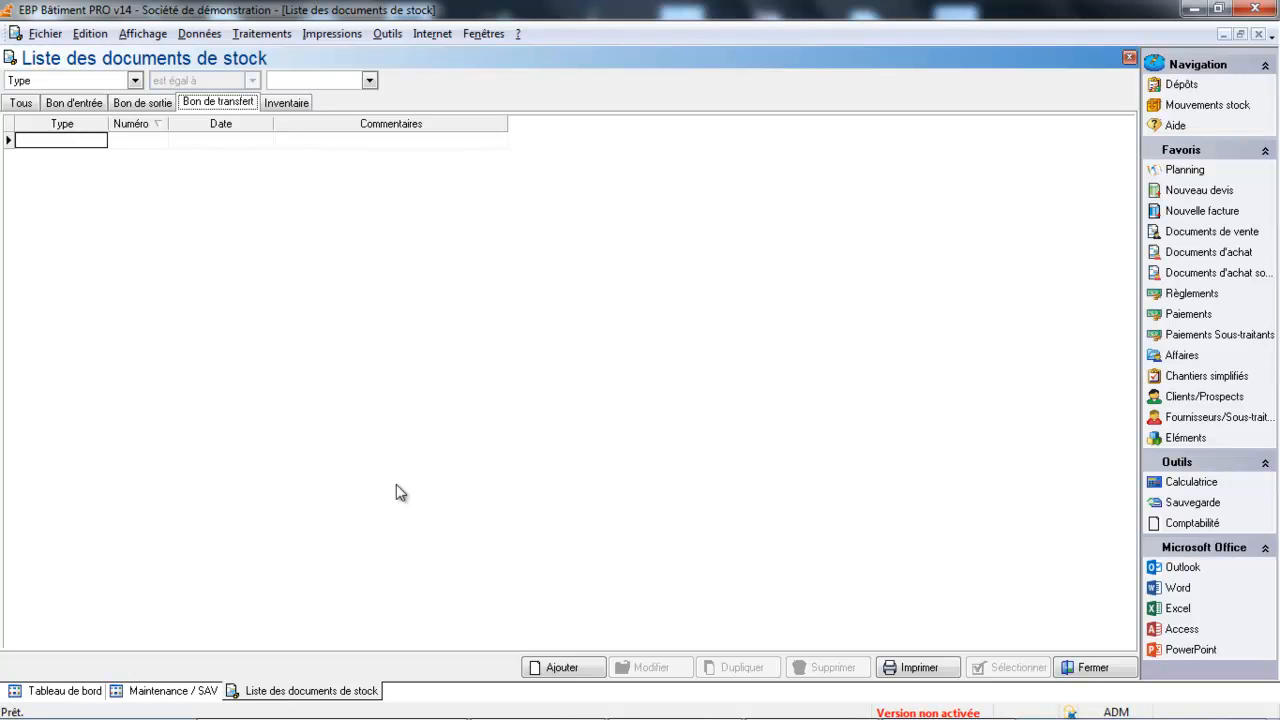
click(561, 670)
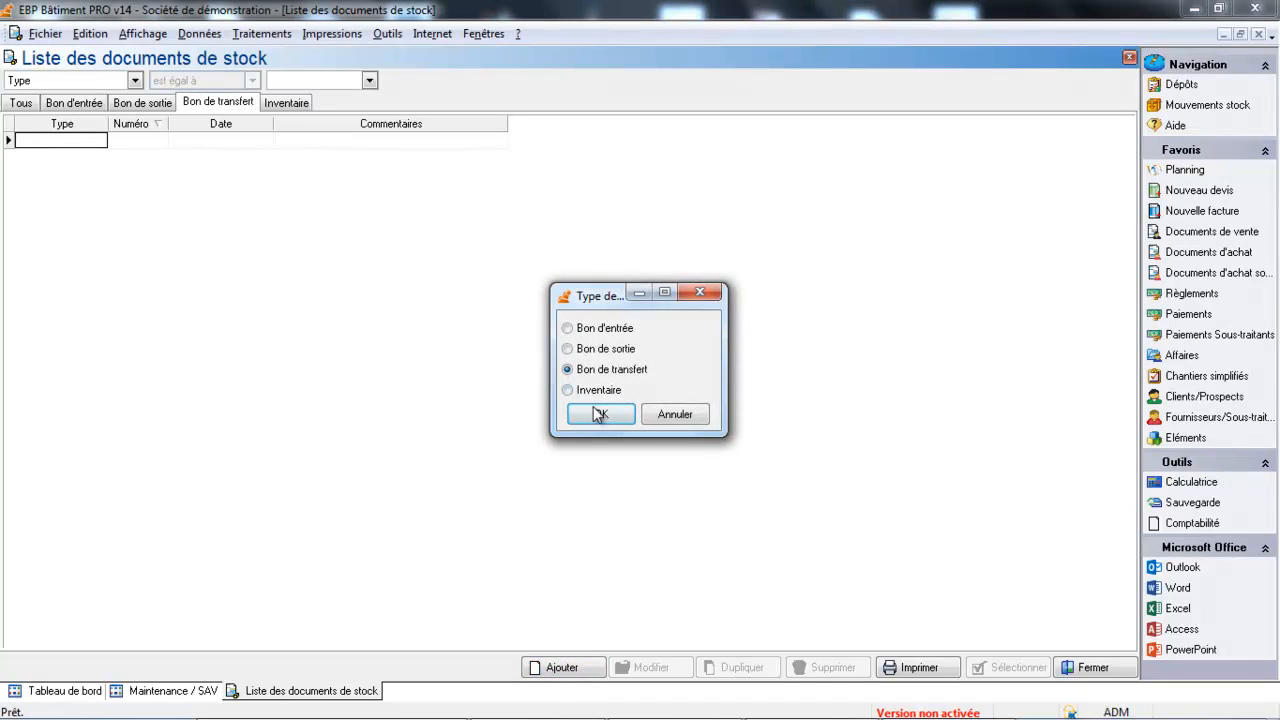
click(617, 418)
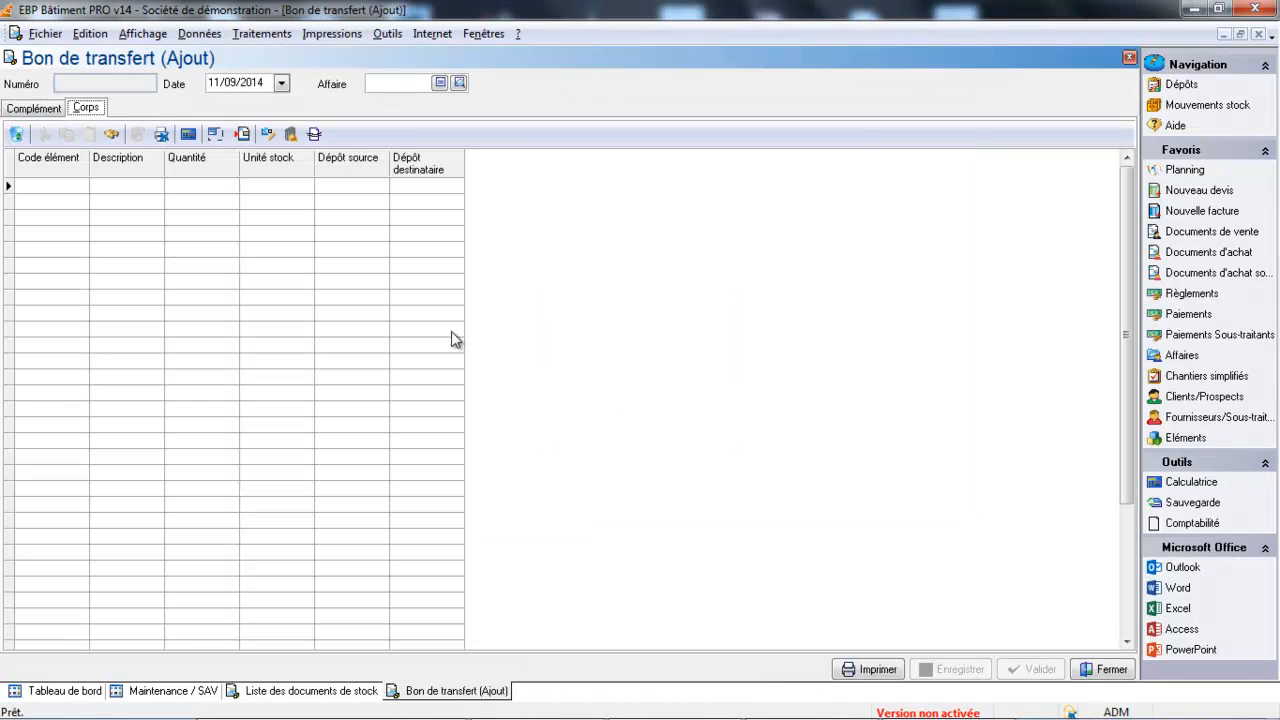
click(77, 190)
click(80, 186)
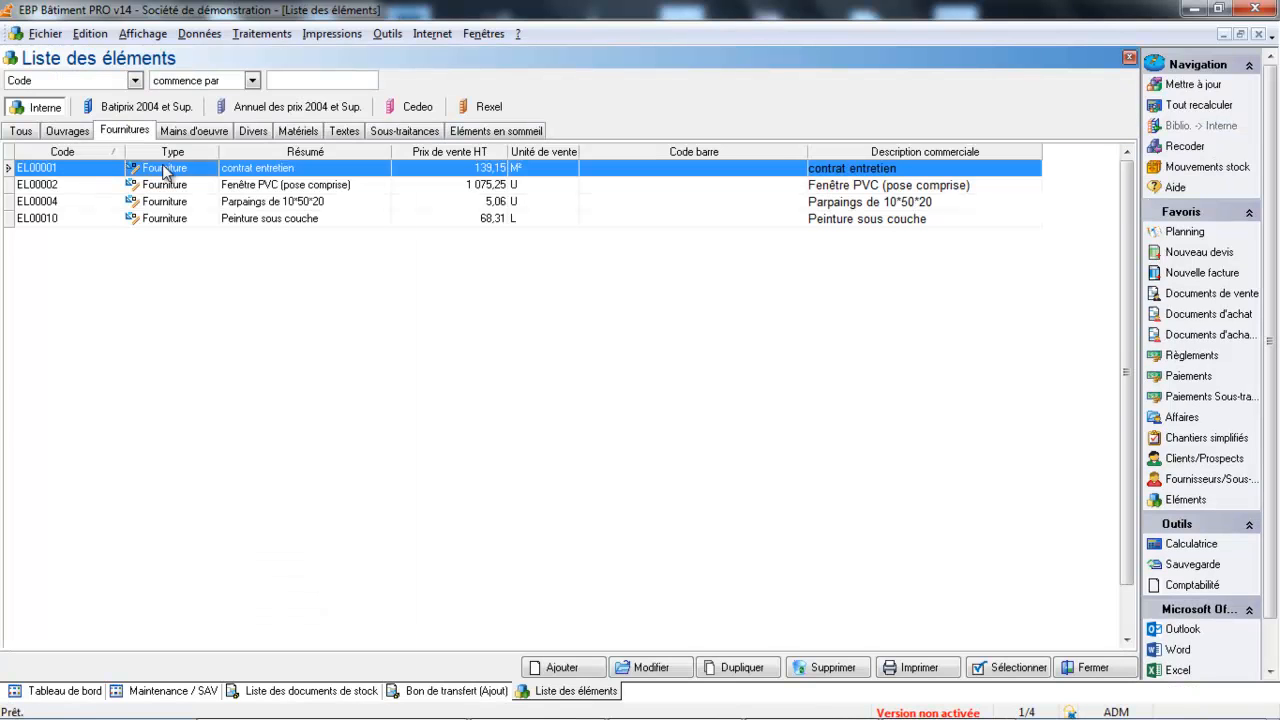
double_click(164, 220)
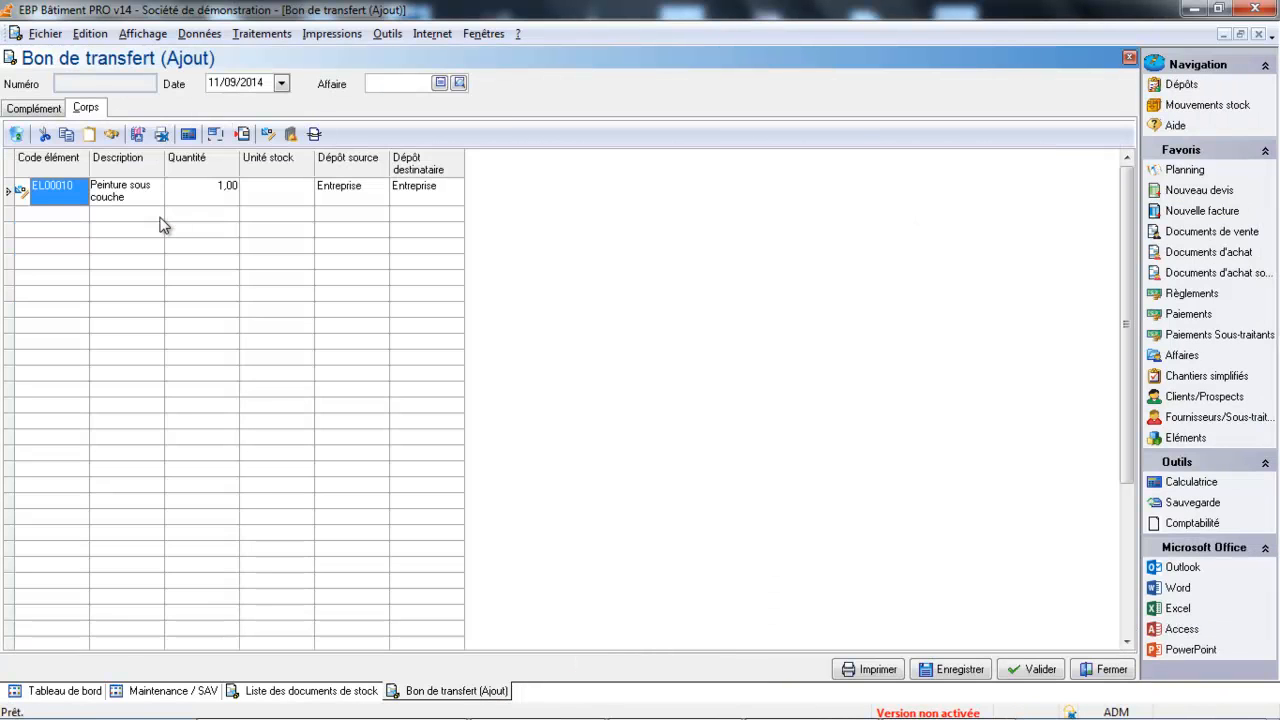
Examine the source and destination depots of the transfer line, including the depot record, and close the Bon de transfert without saving.
click(338, 196)
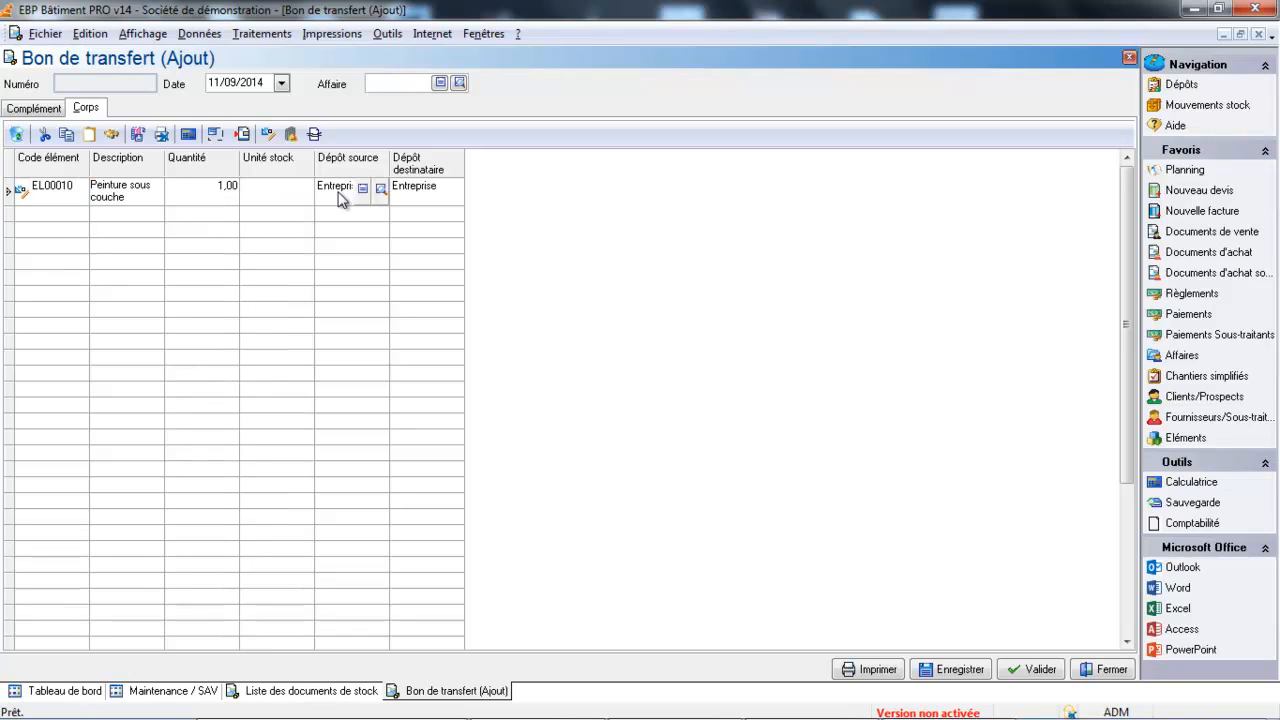
click(410, 188)
click(439, 188)
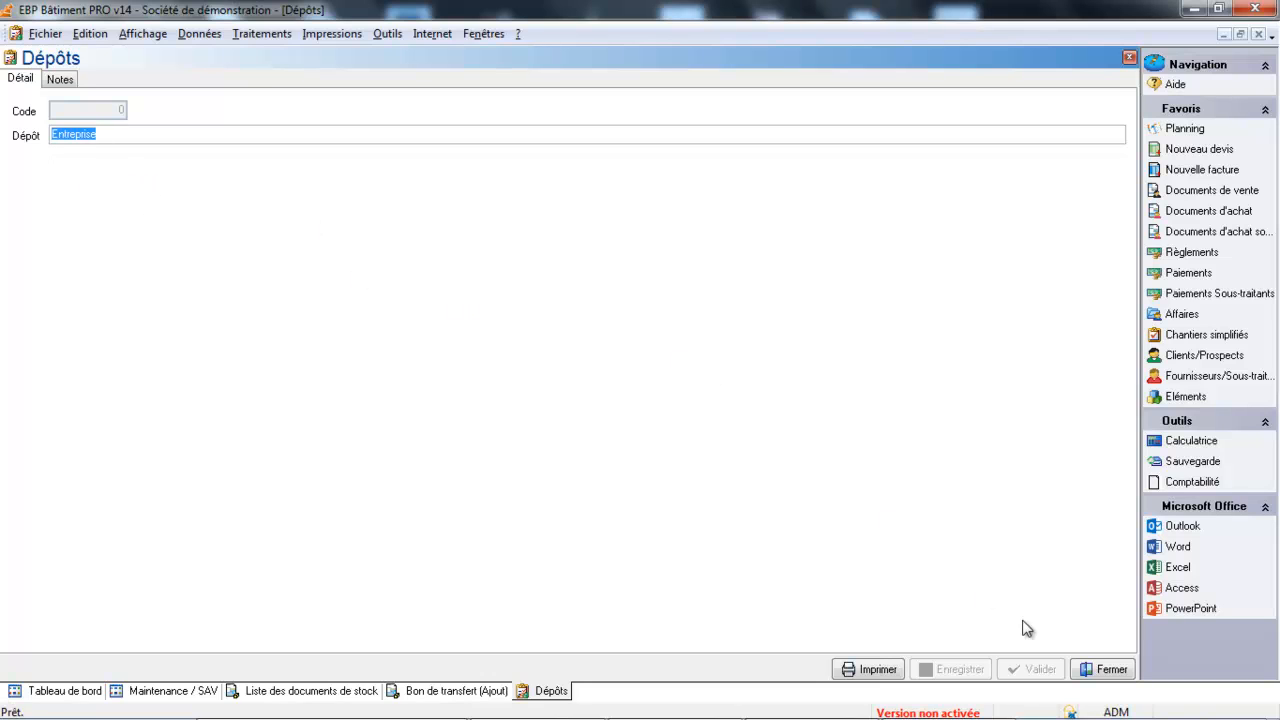
click(1102, 668)
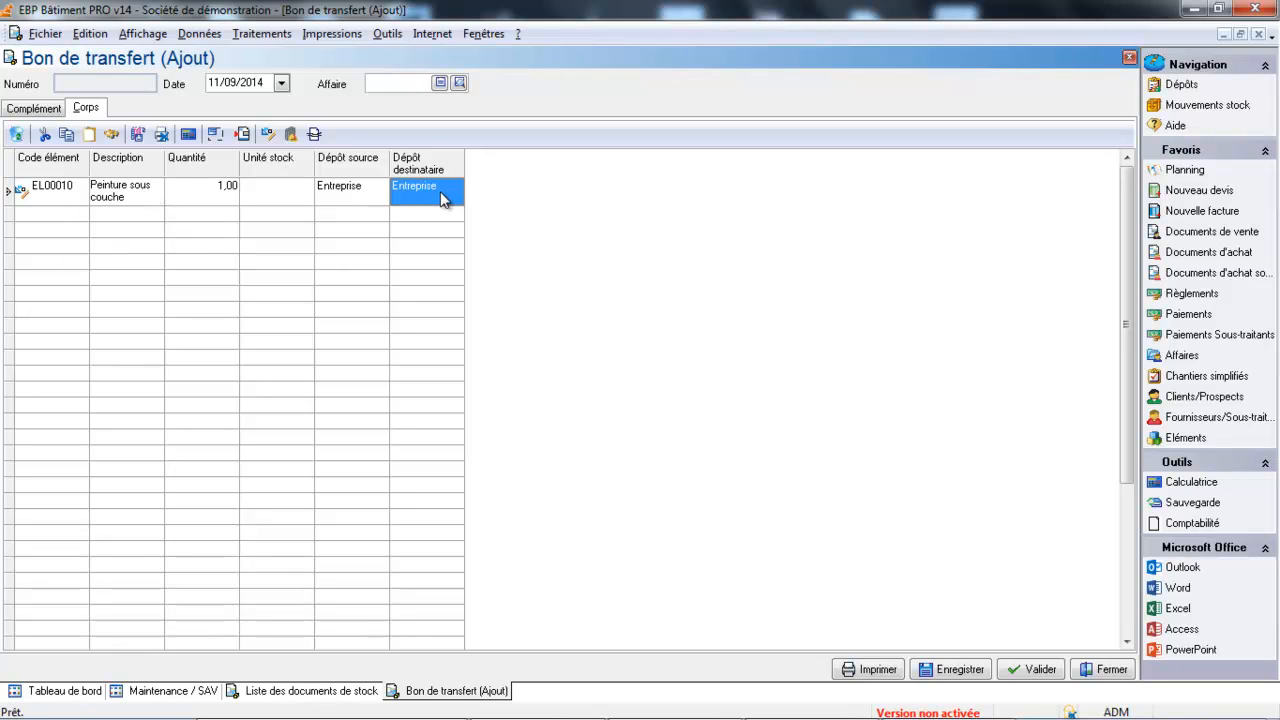
click(1095, 670)
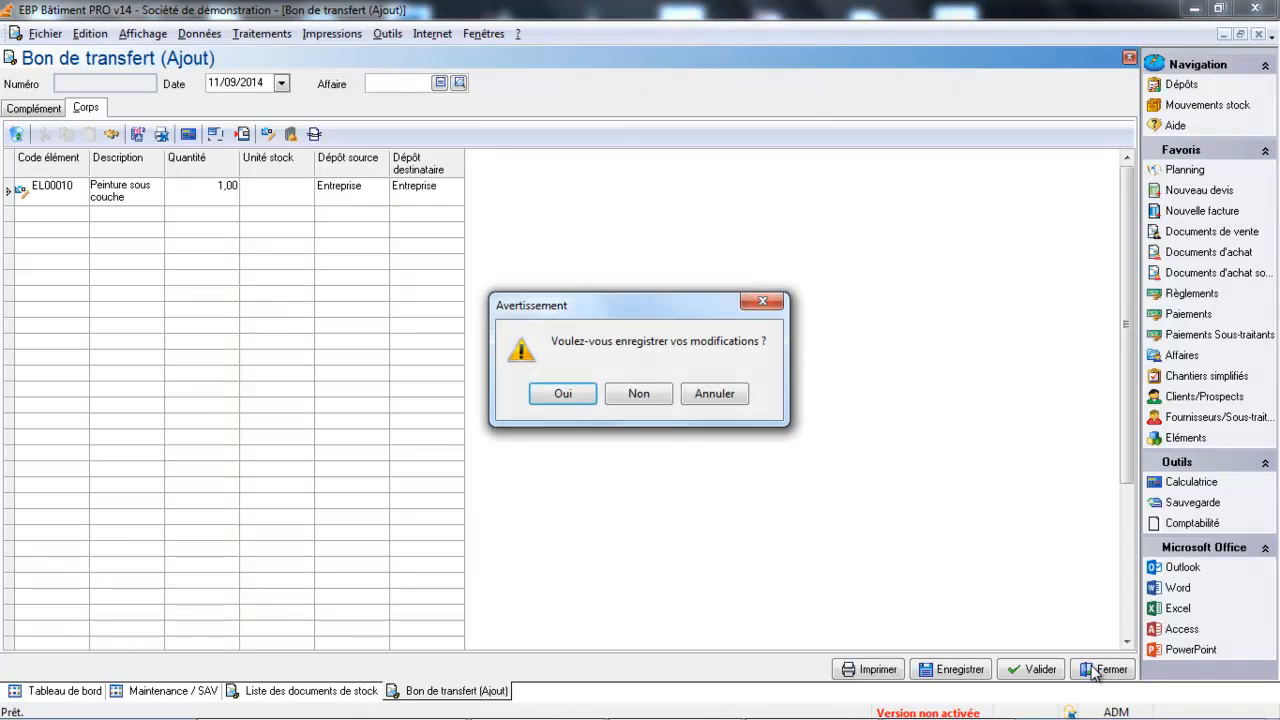
click(645, 394)
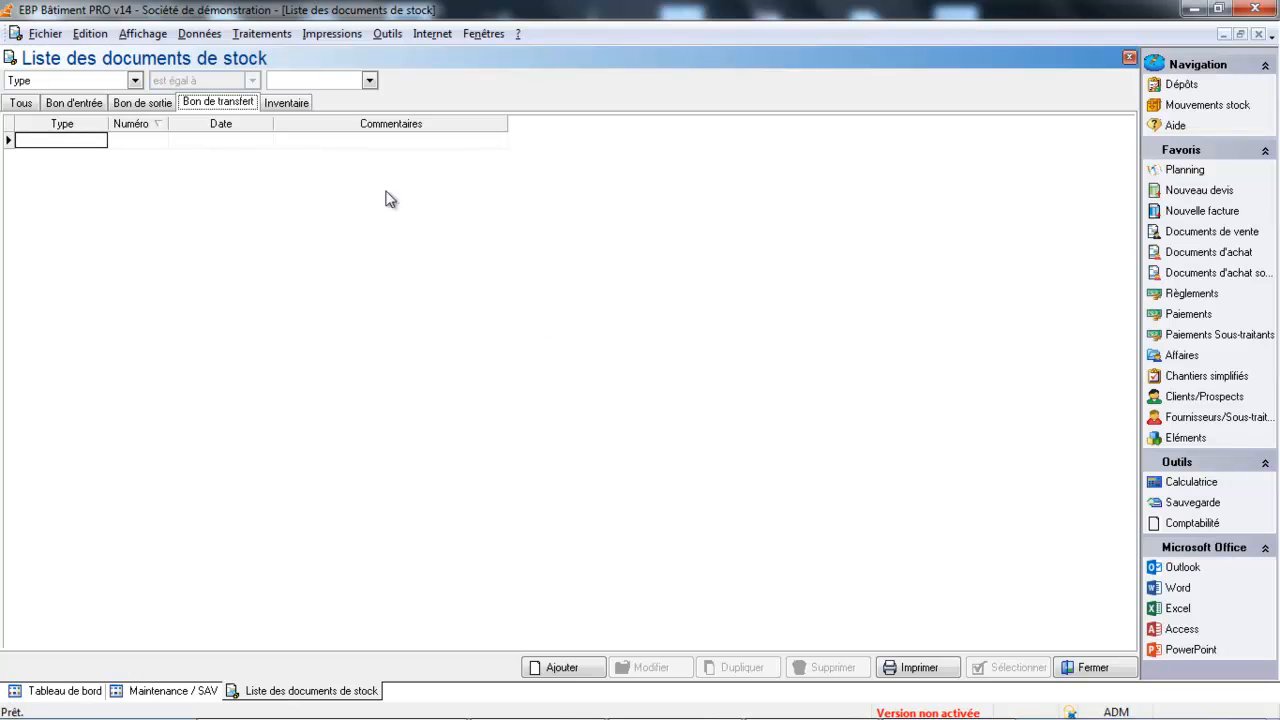
Create an Inventaire grouped by Code élément for the Entreprise depot, keeping added lines at their current quantities instead of zero.
click(290, 103)
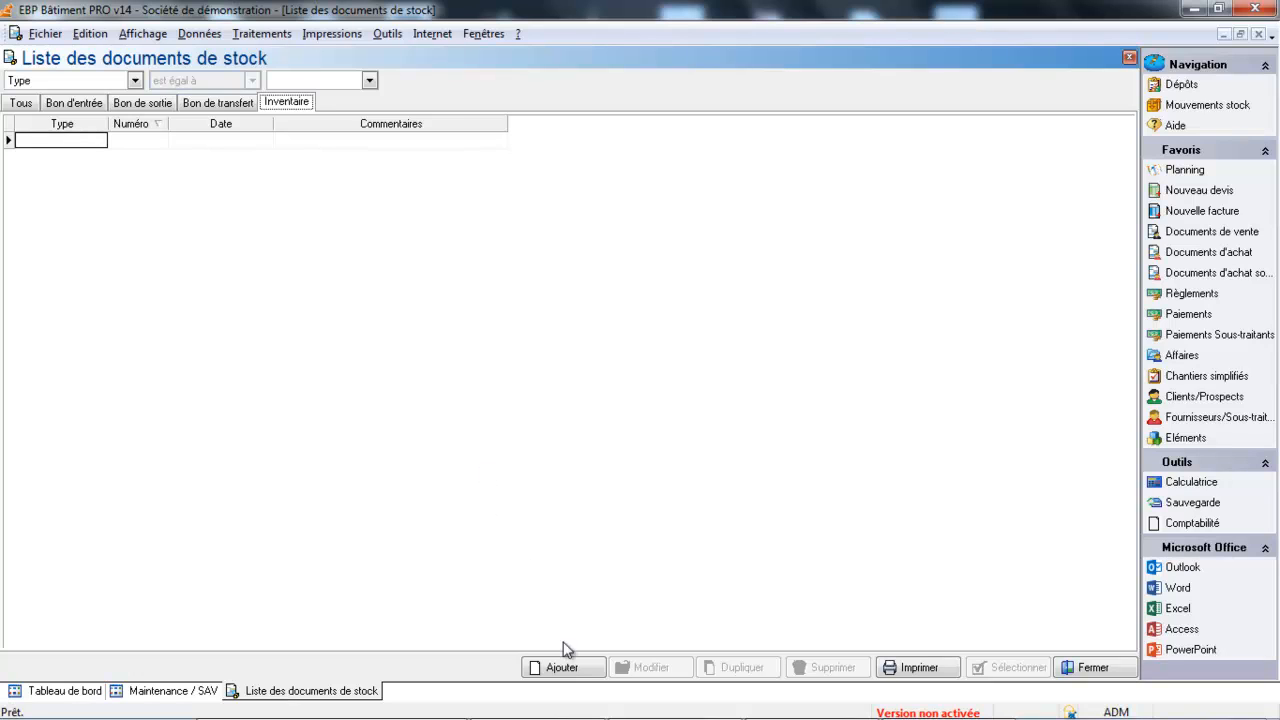
click(573, 668)
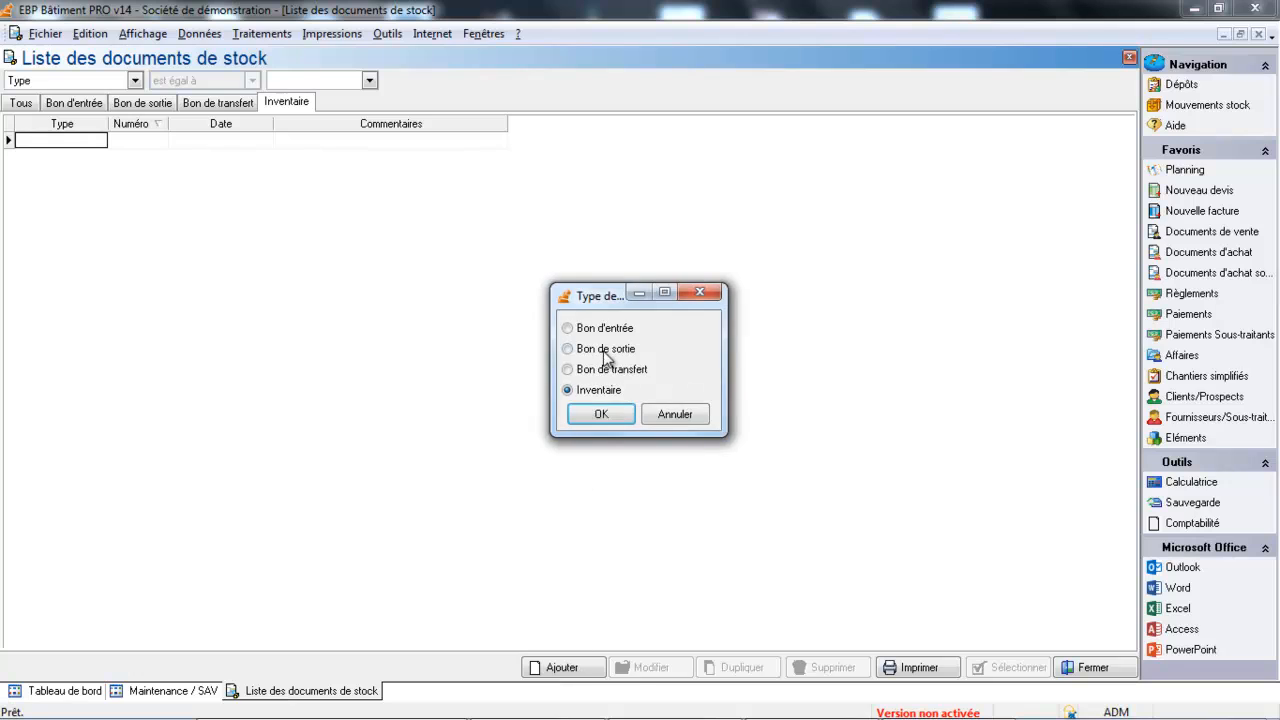
click(609, 424)
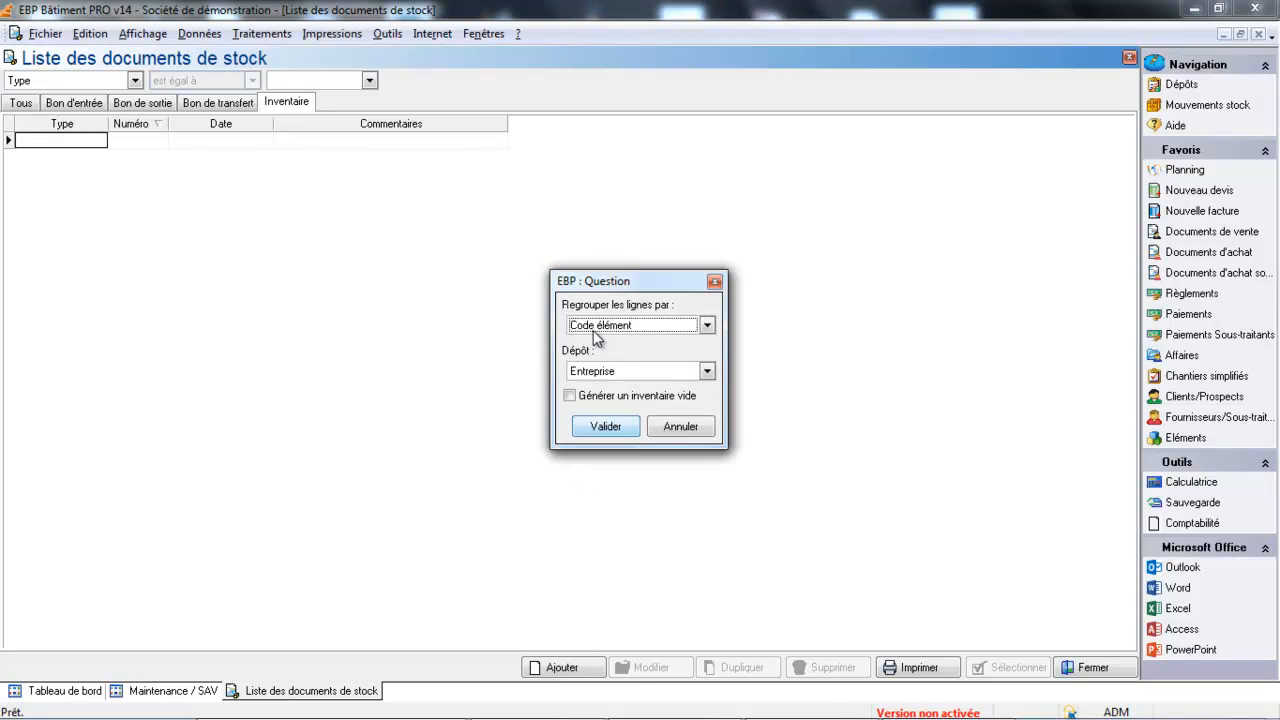
click(707, 371)
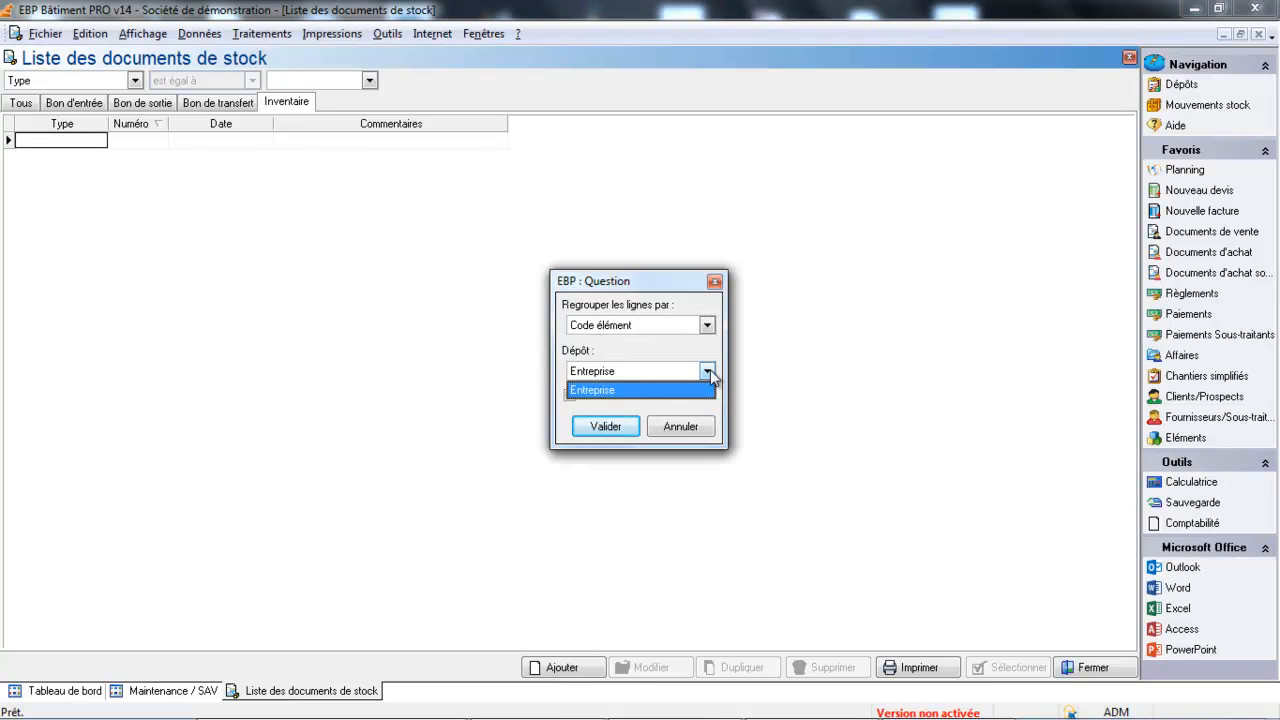
click(678, 390)
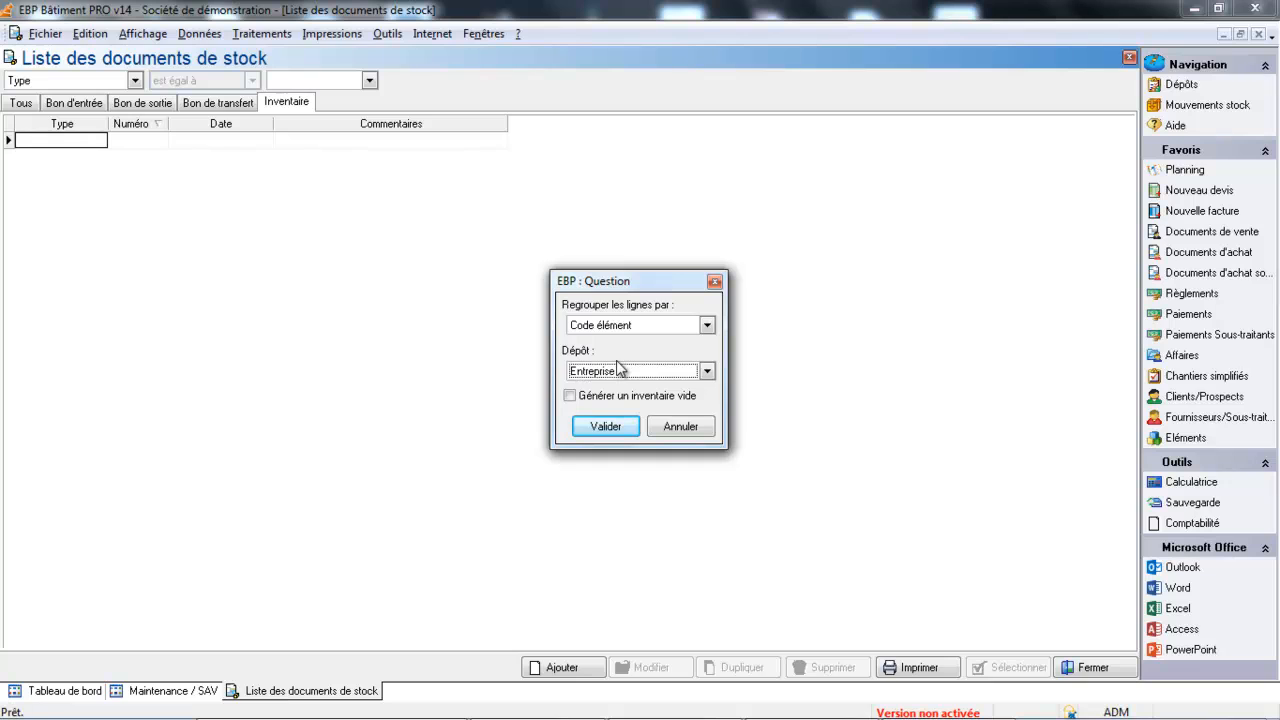
click(605, 426)
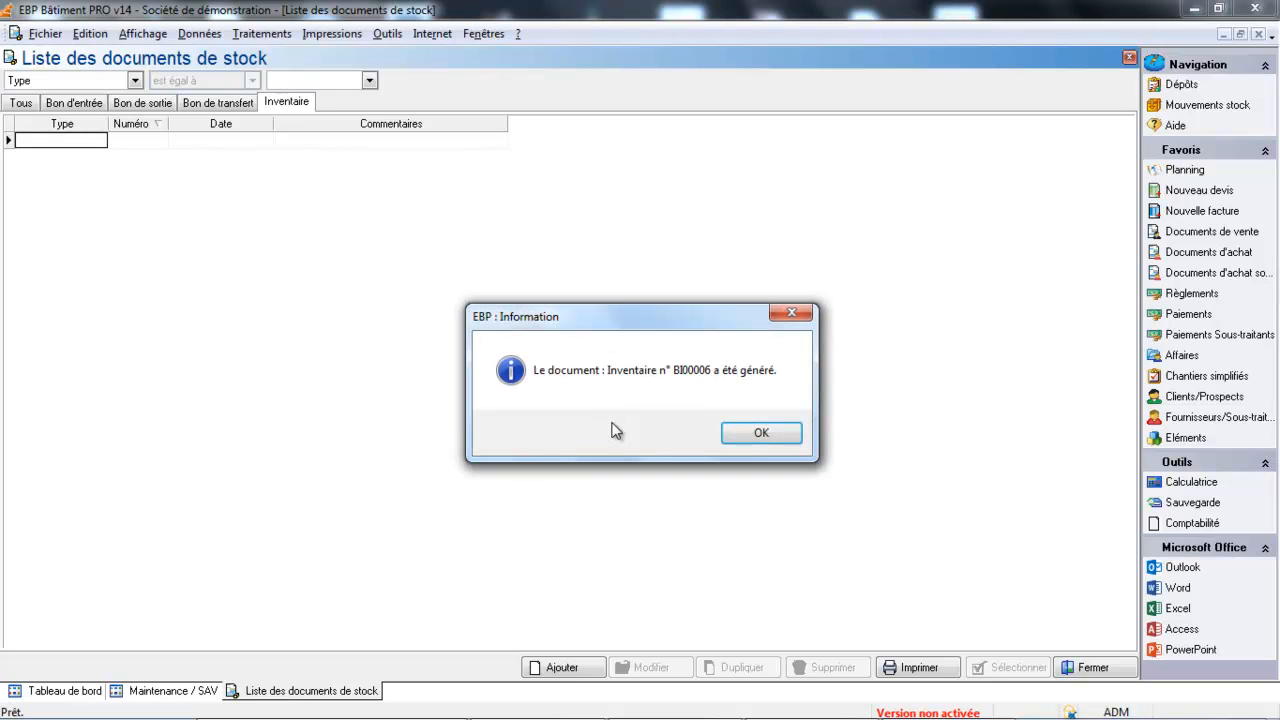
click(755, 440)
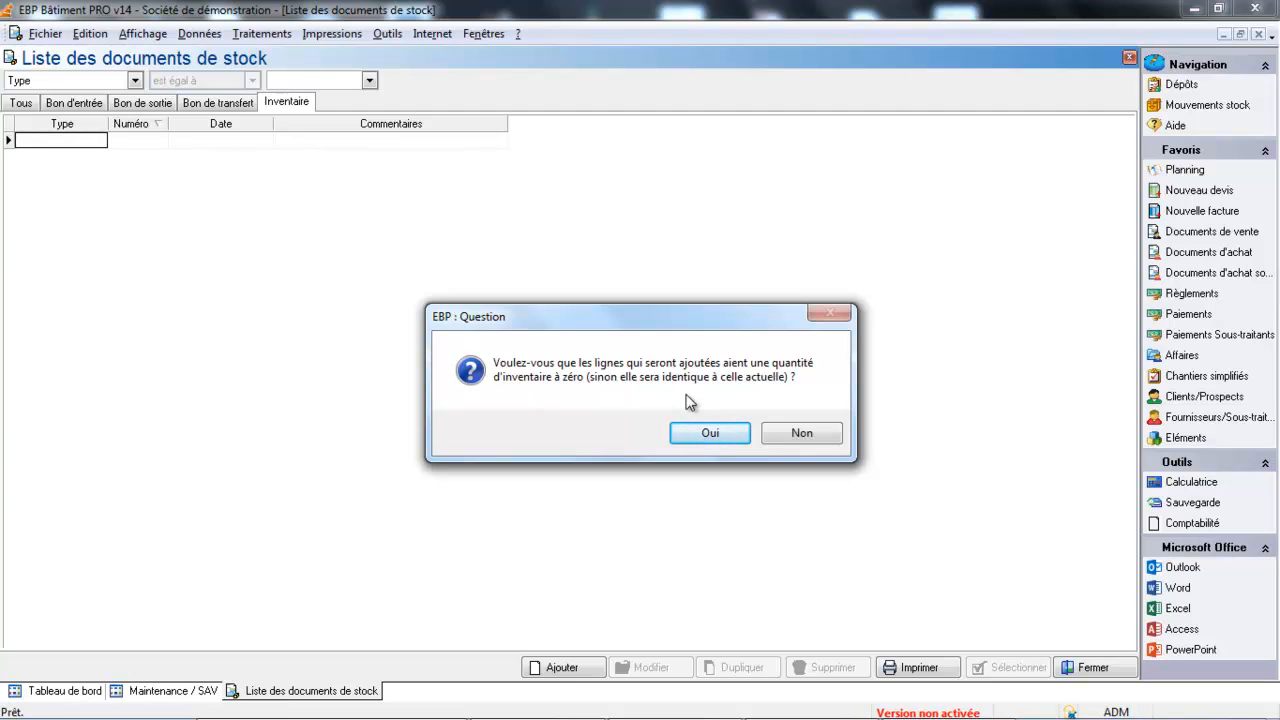
click(796, 437)
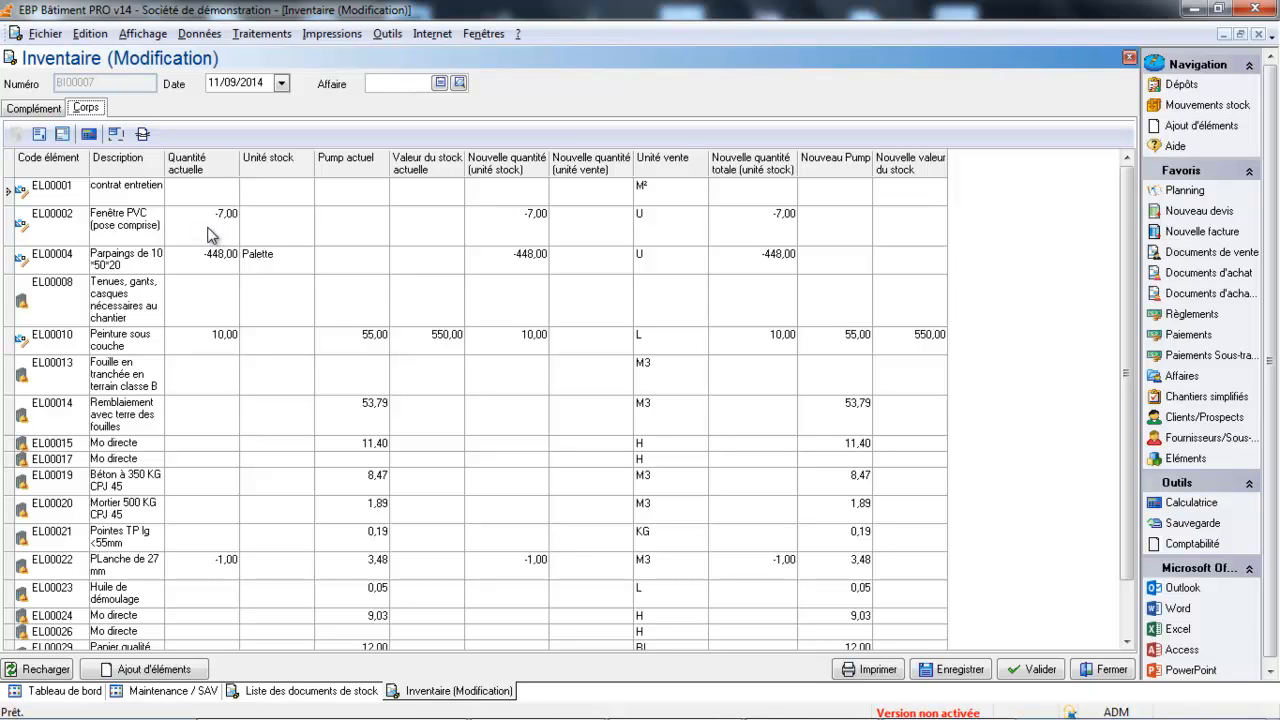
Set the new stock quantity to 10 for EL00002 (Fenêtre PVC) and 500 for EL00004 (Parpaings de 10*50*20).
click(508, 223)
key(Tab)
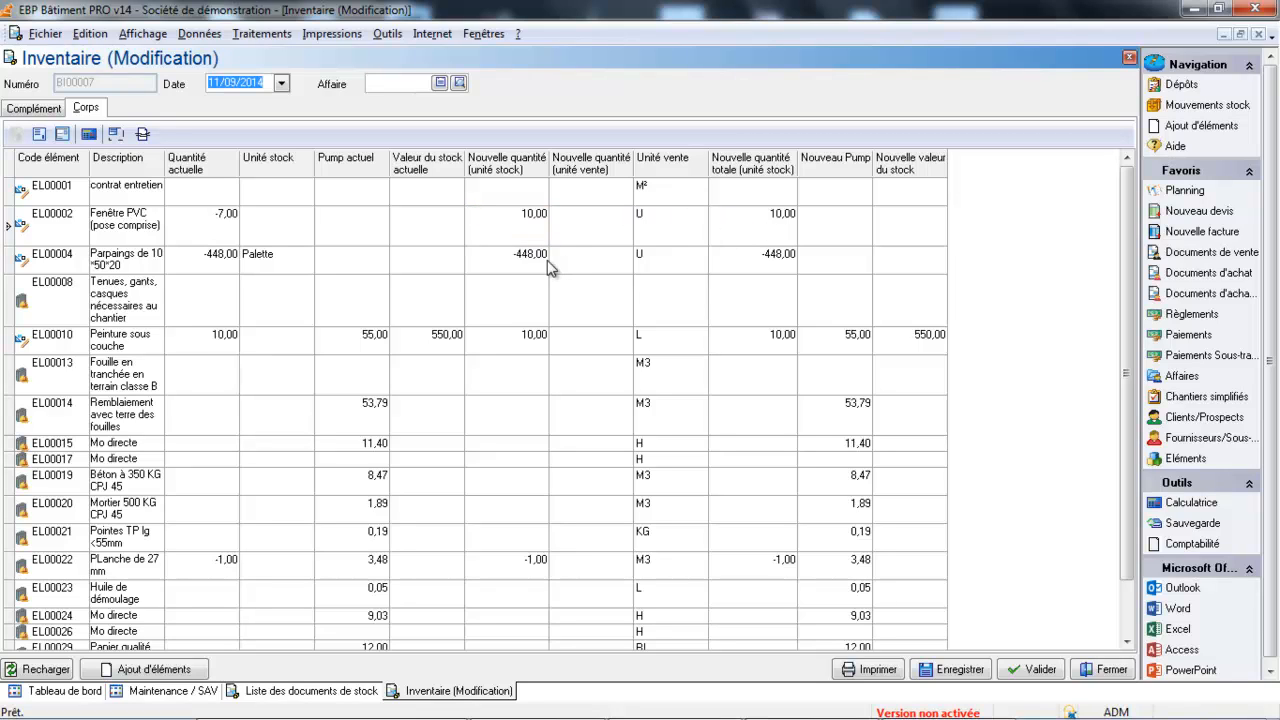
click(499, 259)
text(500)
key(Tab)
Set the new stock quantity of EL00022 (PLanche de 27 mm) to 1 and validate the inventory.
click(222, 568)
click(531, 569)
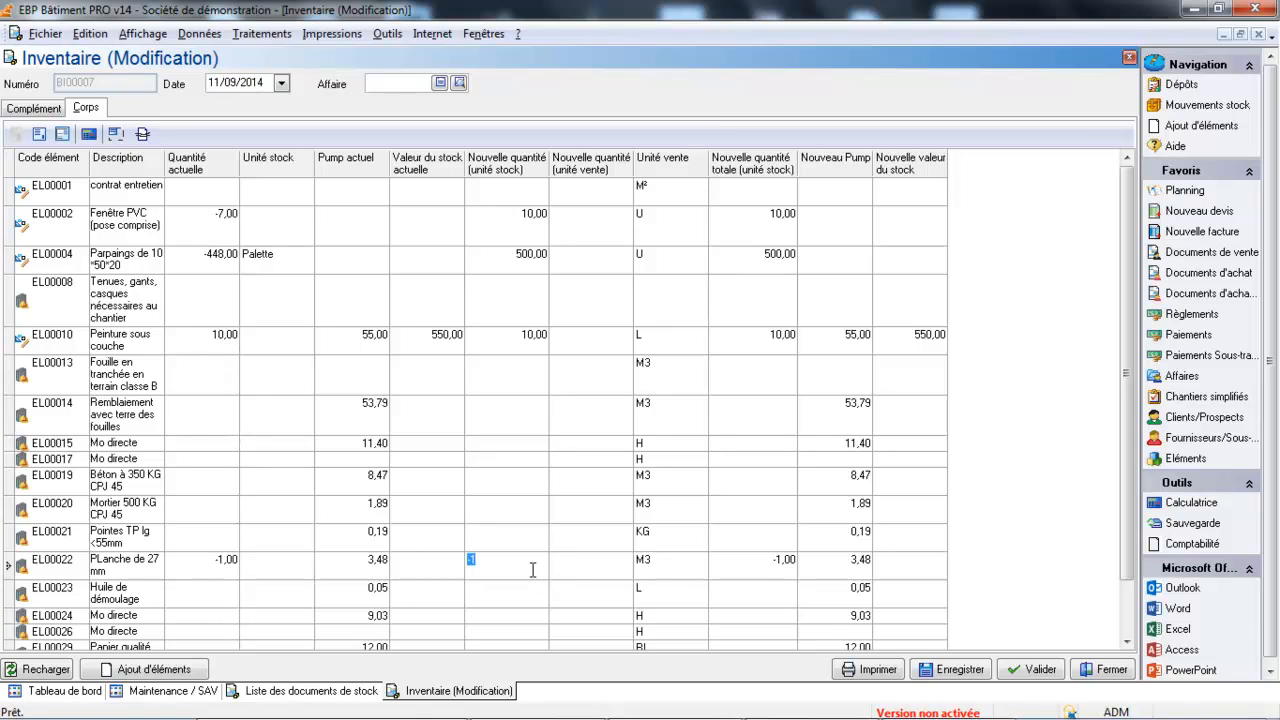
text(1)
key(Return)
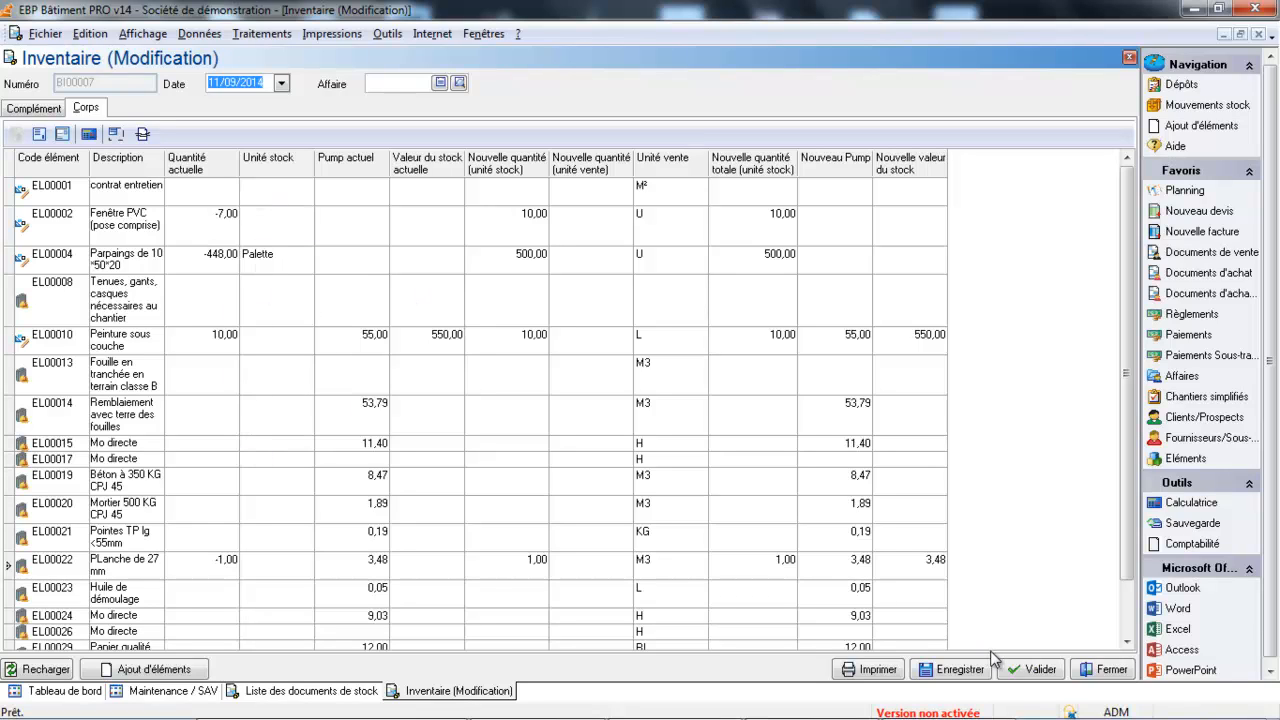
click(1030, 670)
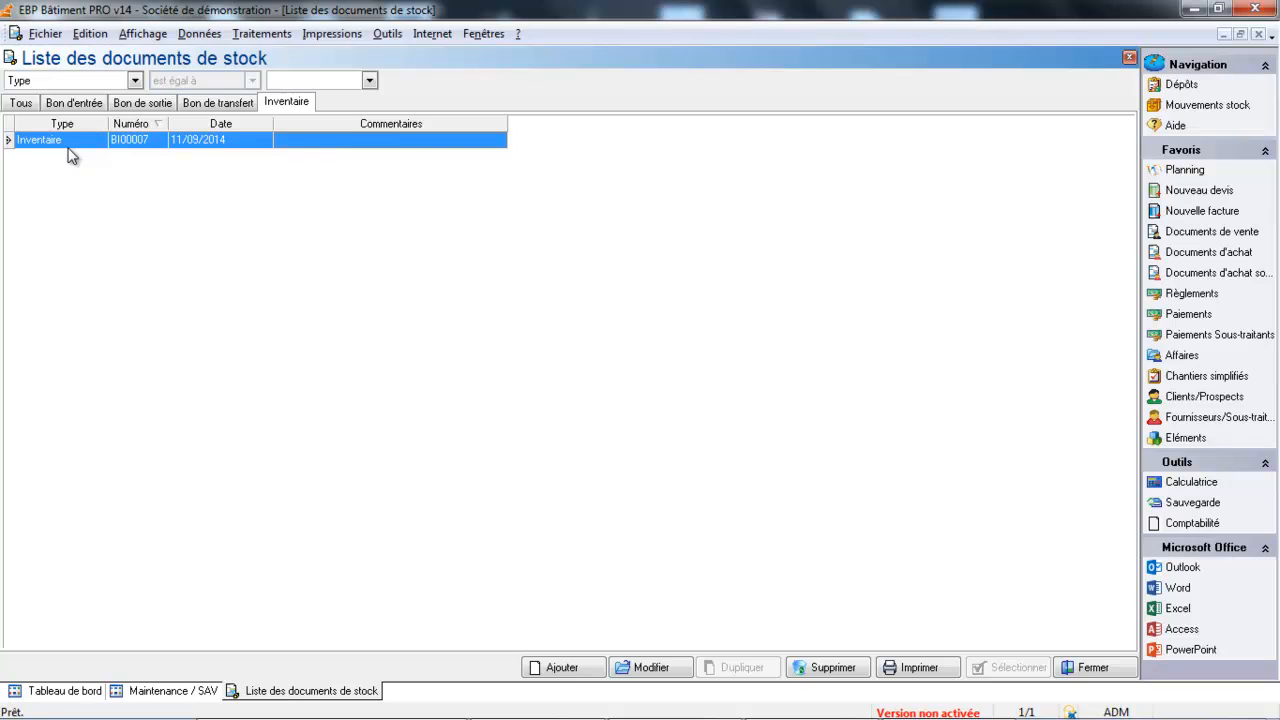
Preview the inventory printout with the Détail model, review its item lines enlarged, and close the preview.
click(897, 668)
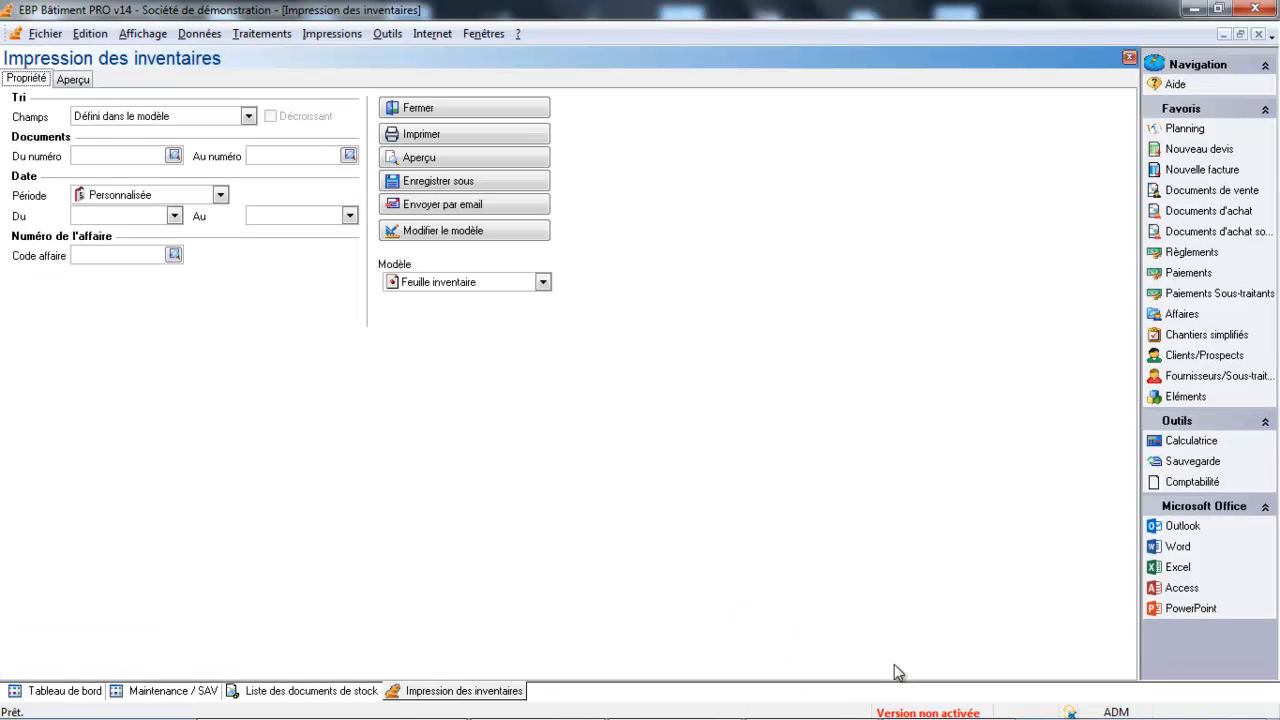
click(543, 283)
click(523, 302)
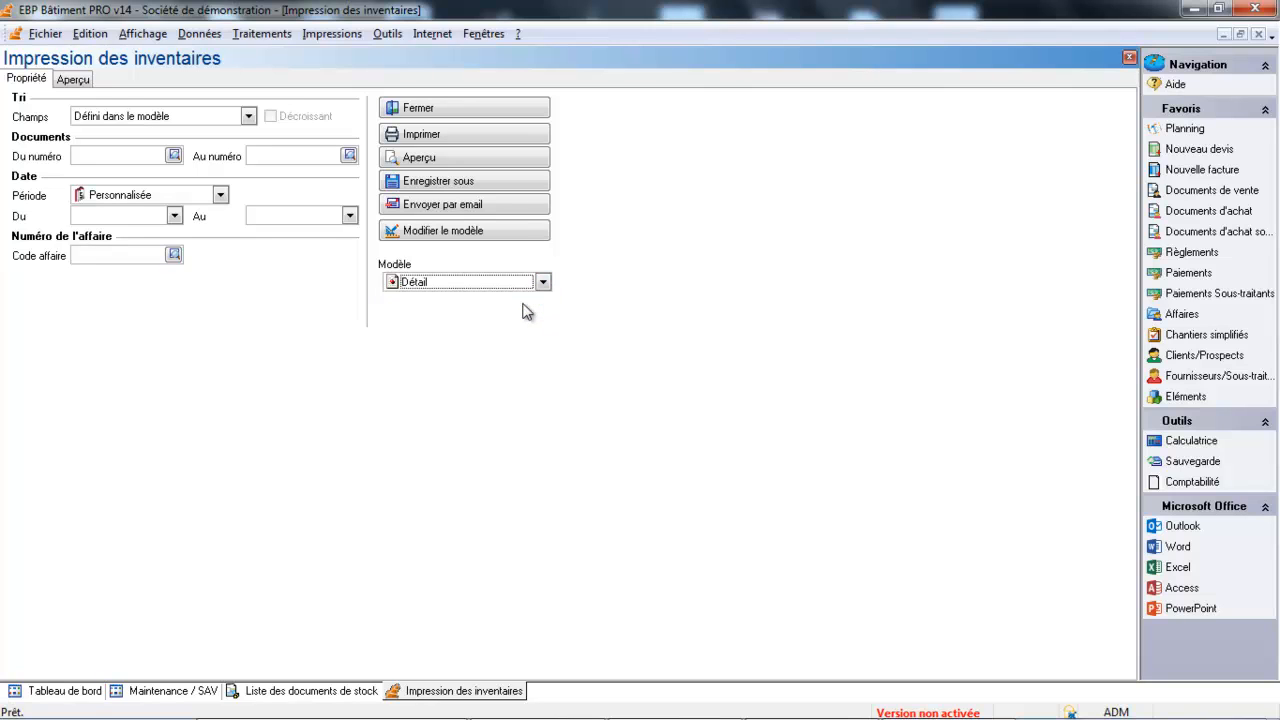
click(465, 160)
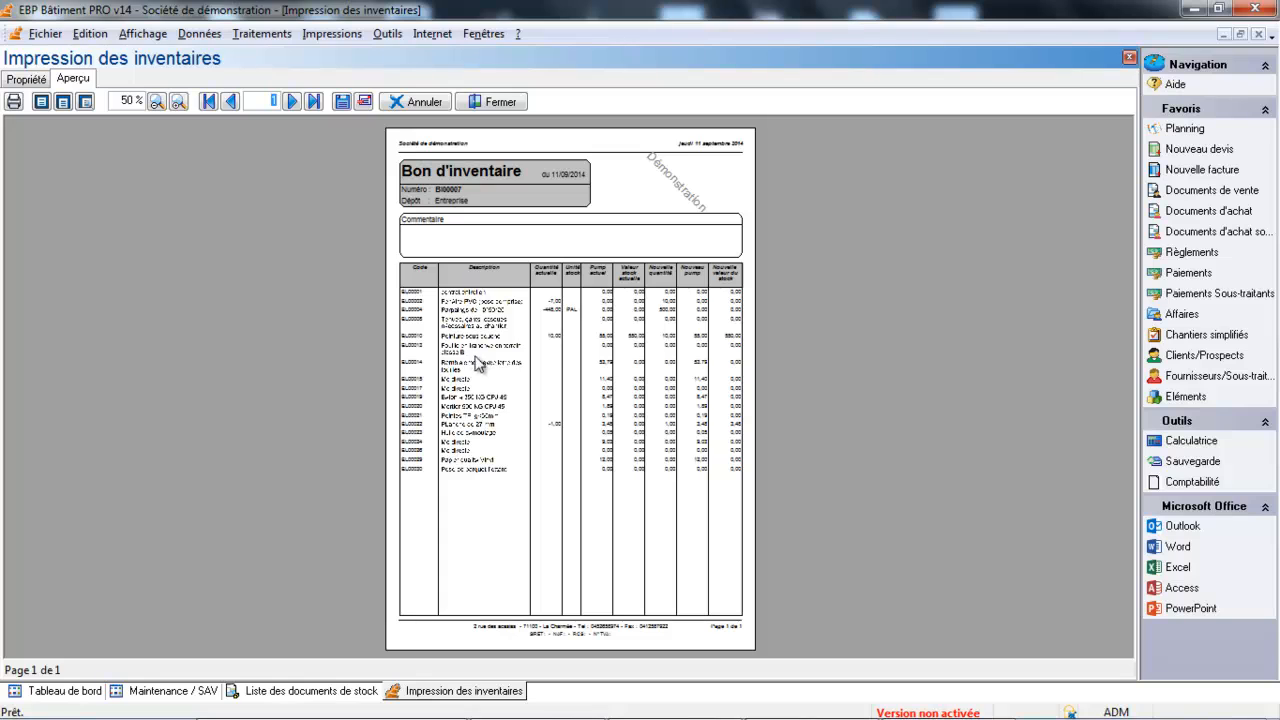
click(177, 102)
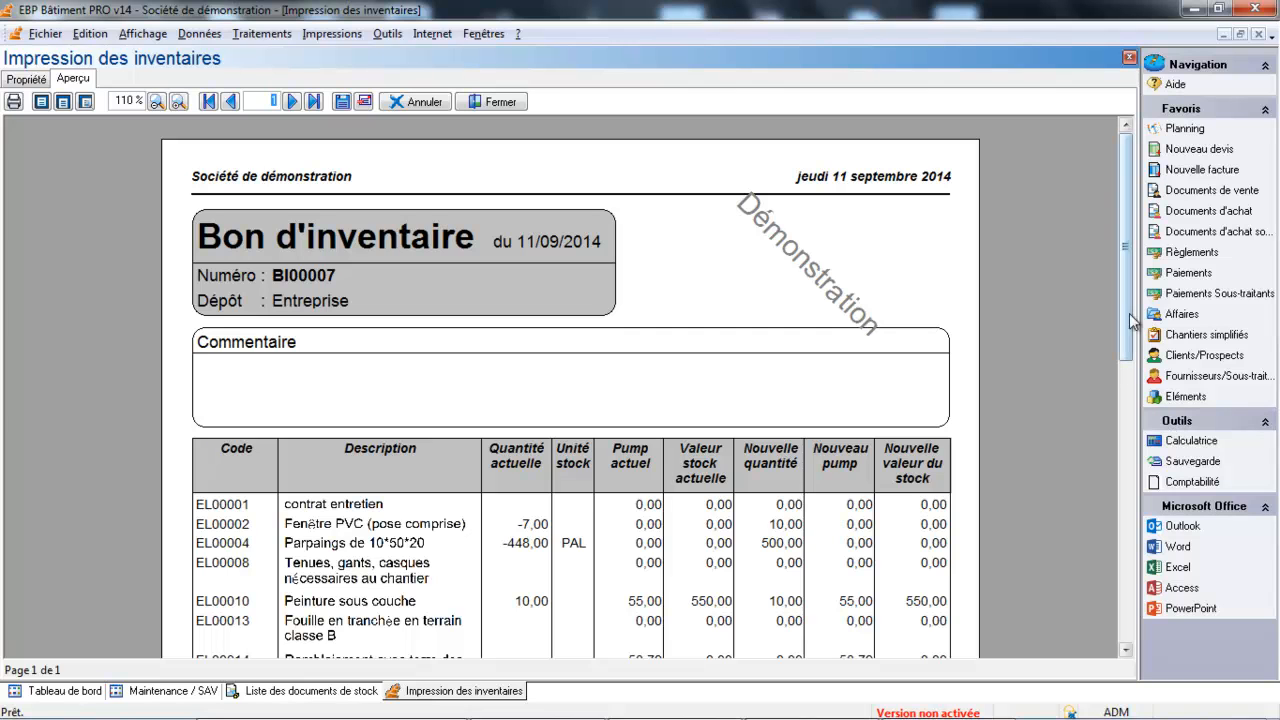
drag(1133, 316, 1037, 331)
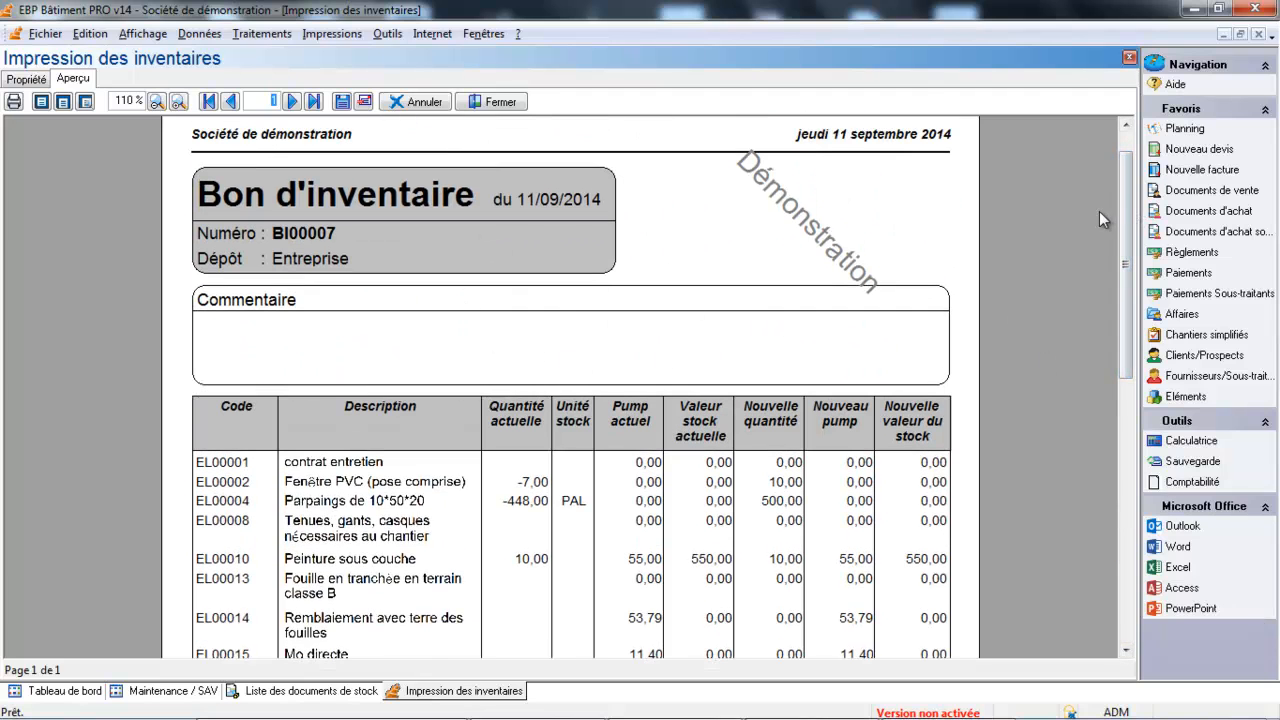
drag(1126, 211, 1145, 325)
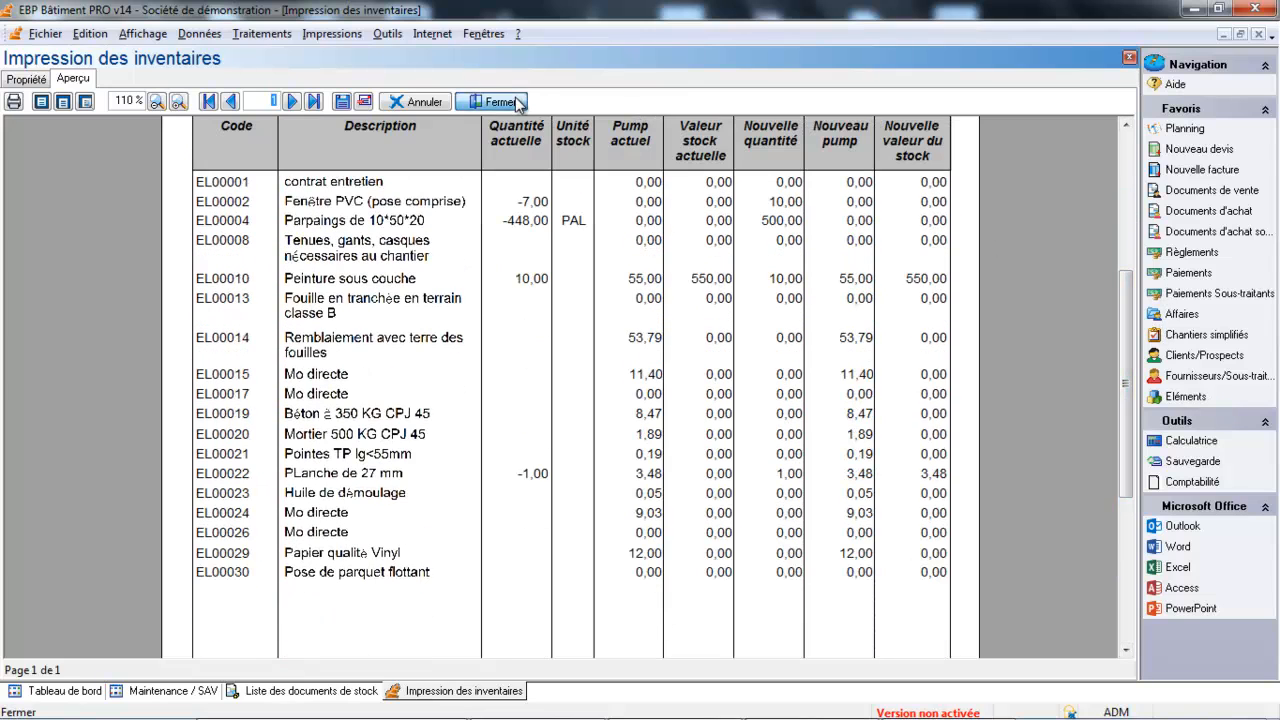
click(515, 100)
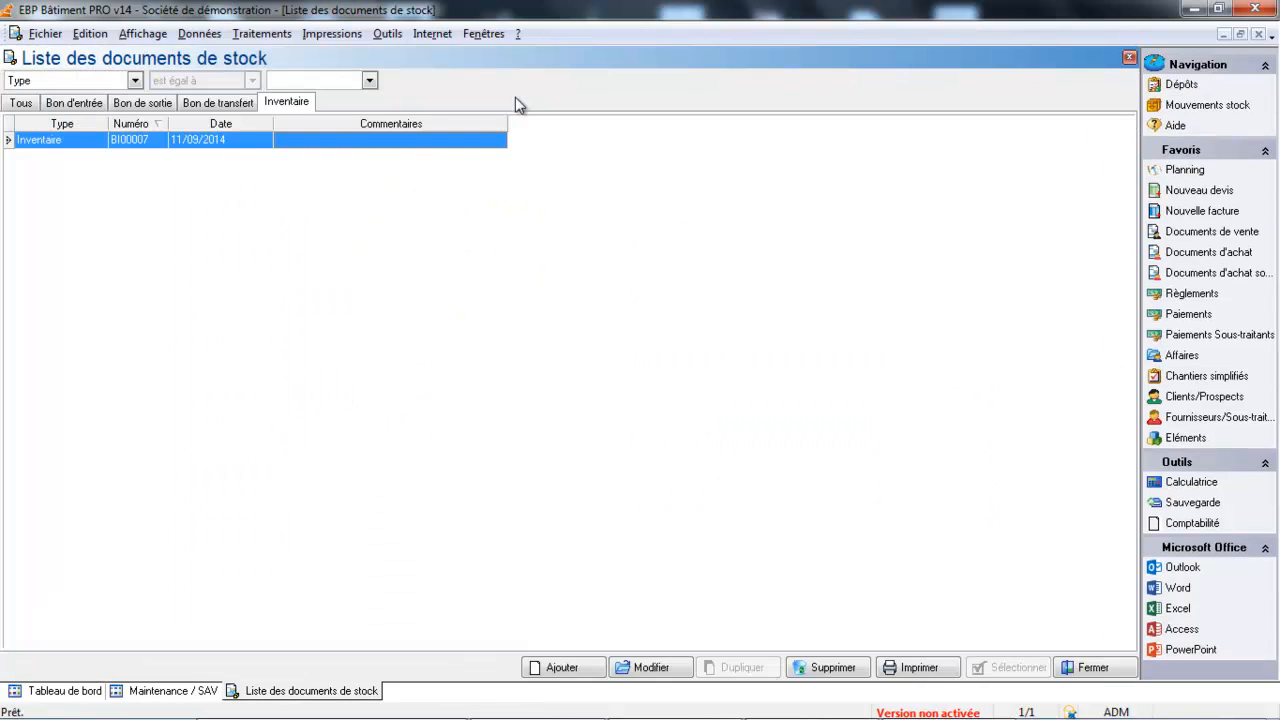
Preview the blank inventory sheet with the Feuille inventaire print model, enlarge it, and close the preview.
click(915, 668)
click(543, 282)
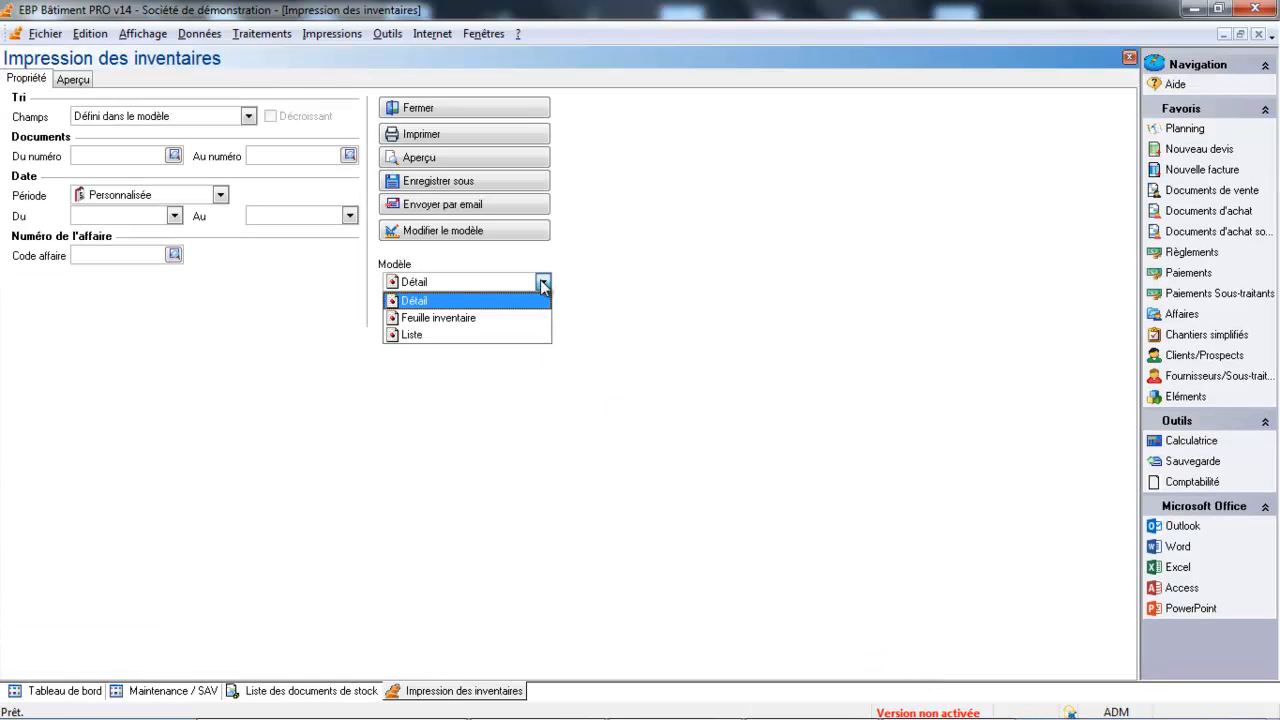
click(507, 316)
click(428, 158)
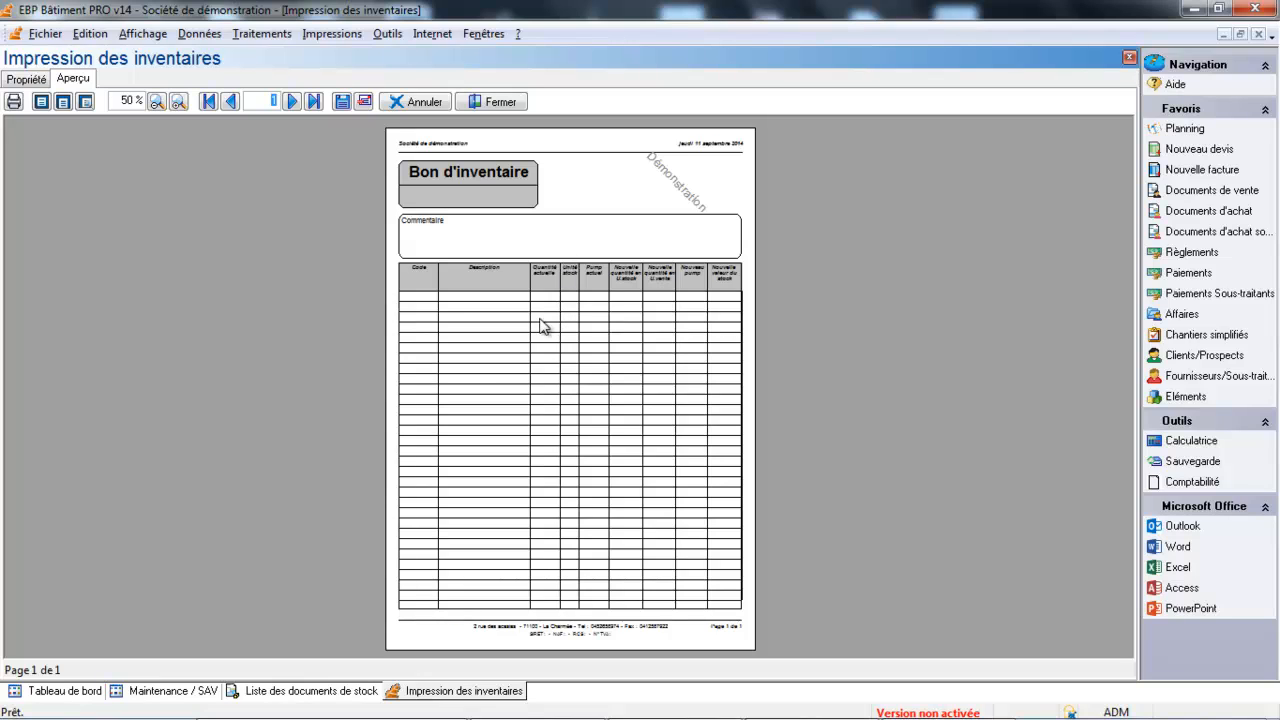
click(176, 103)
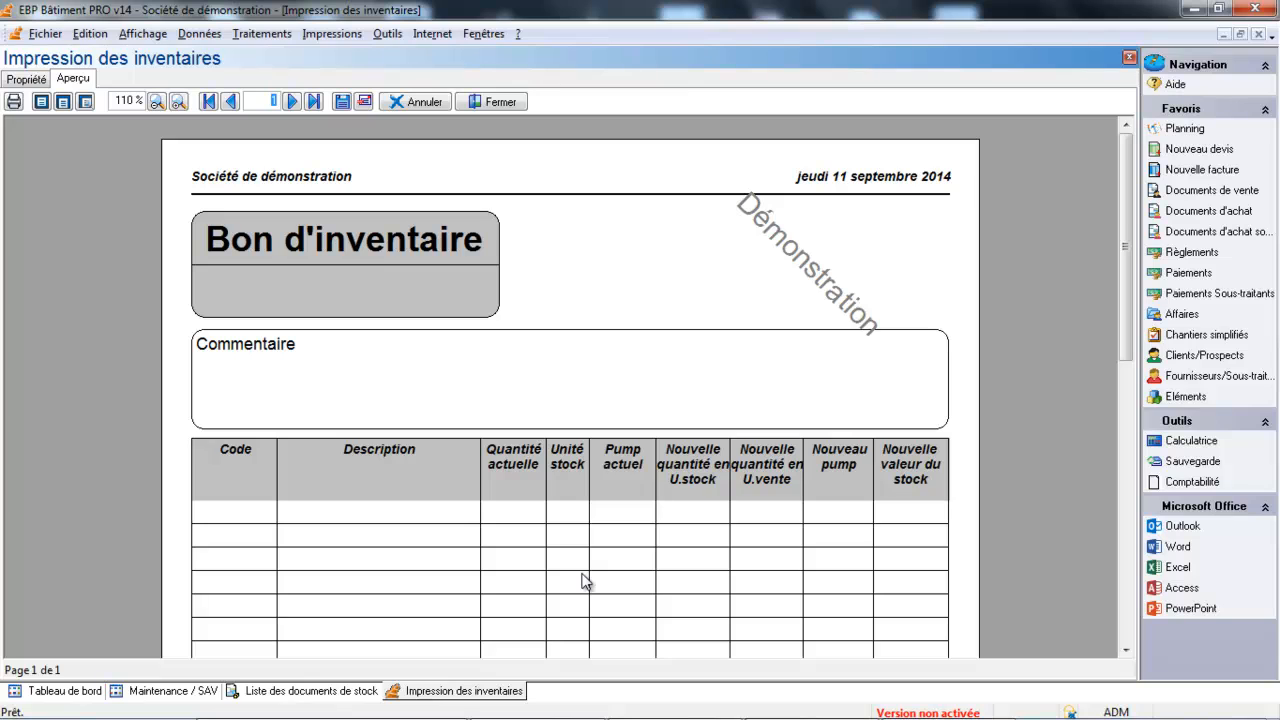
click(505, 106)
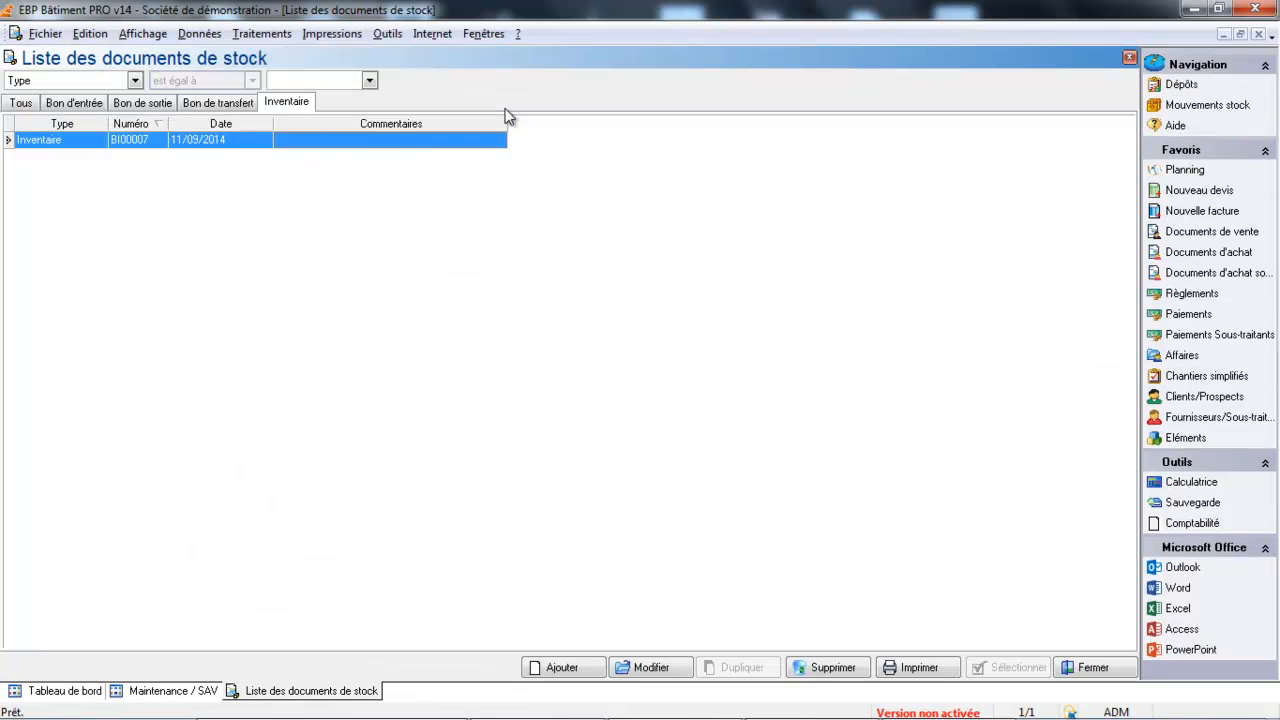